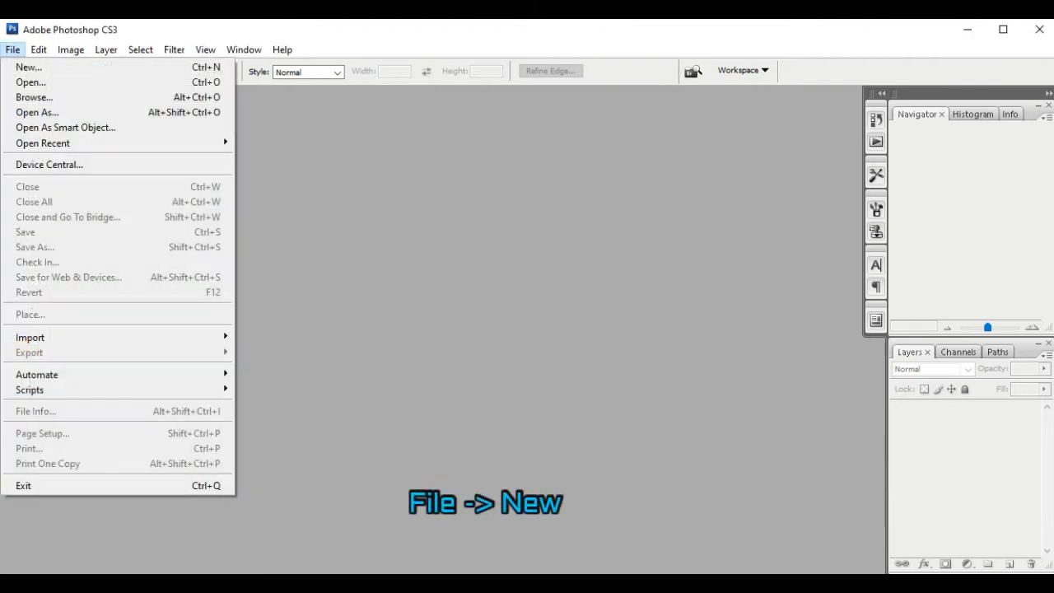
Start a new document and name it LohriGreetingCard.
left_click(29, 68)
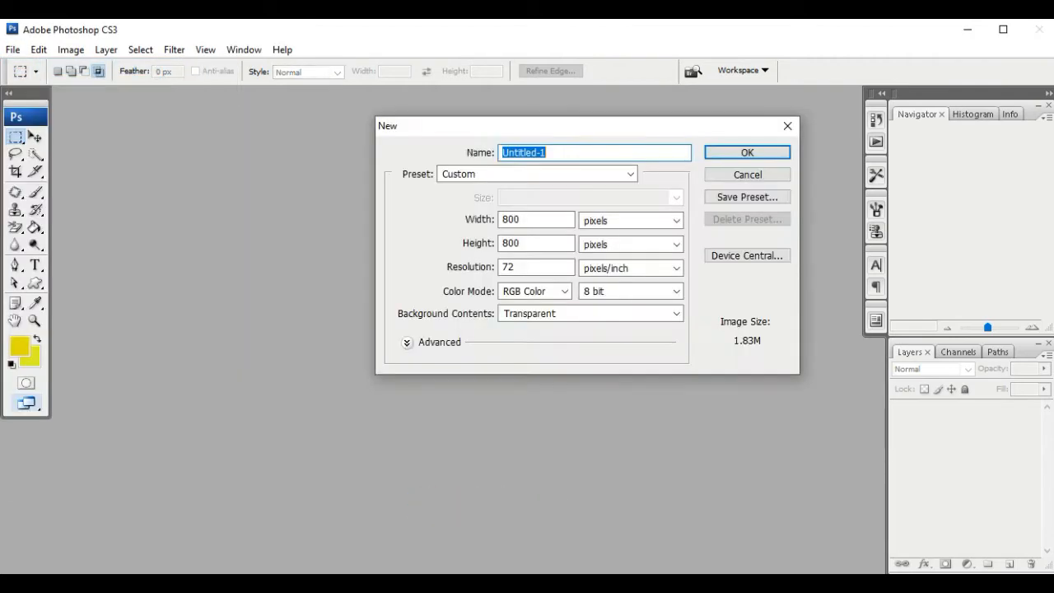
left_click_drag(547, 152, 515, 153)
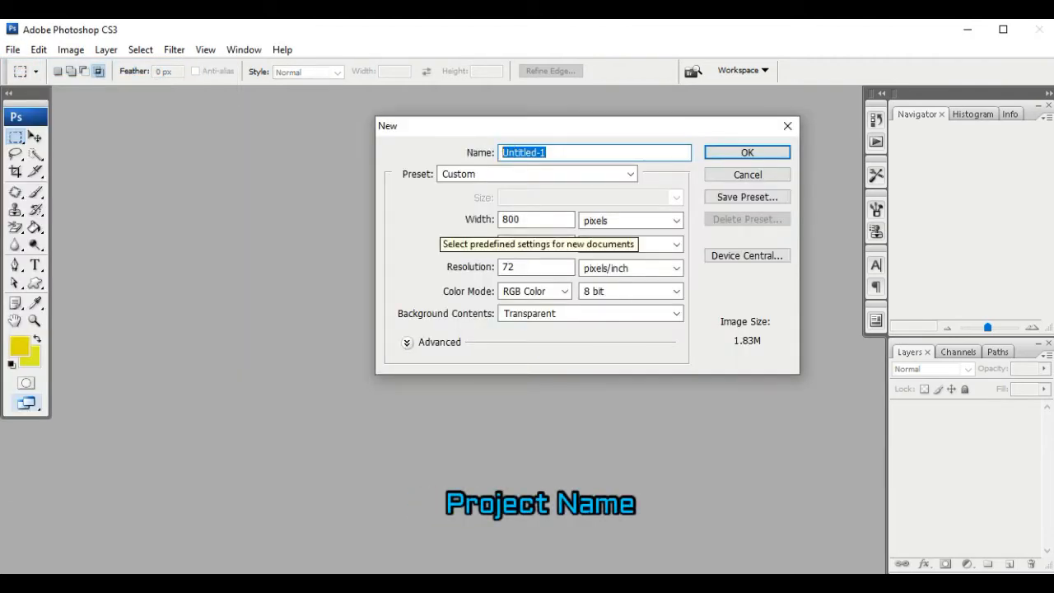
type("LohriGreetingCard")
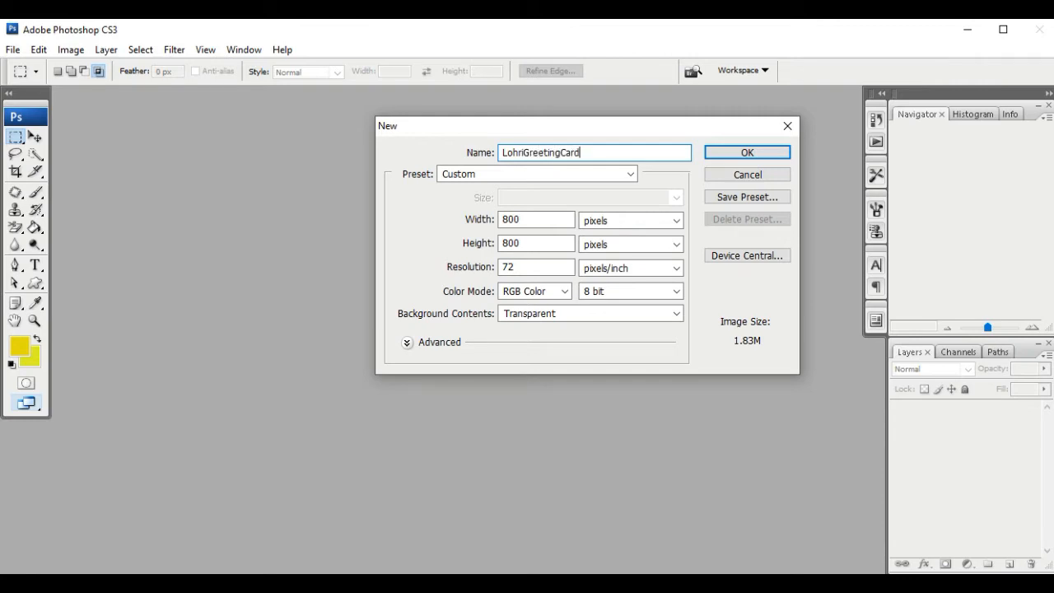
Create the document at 800 x 800 pixels and 72 pixels/inch with RGB Color mode and Transparent background contents.
left_click(630, 174)
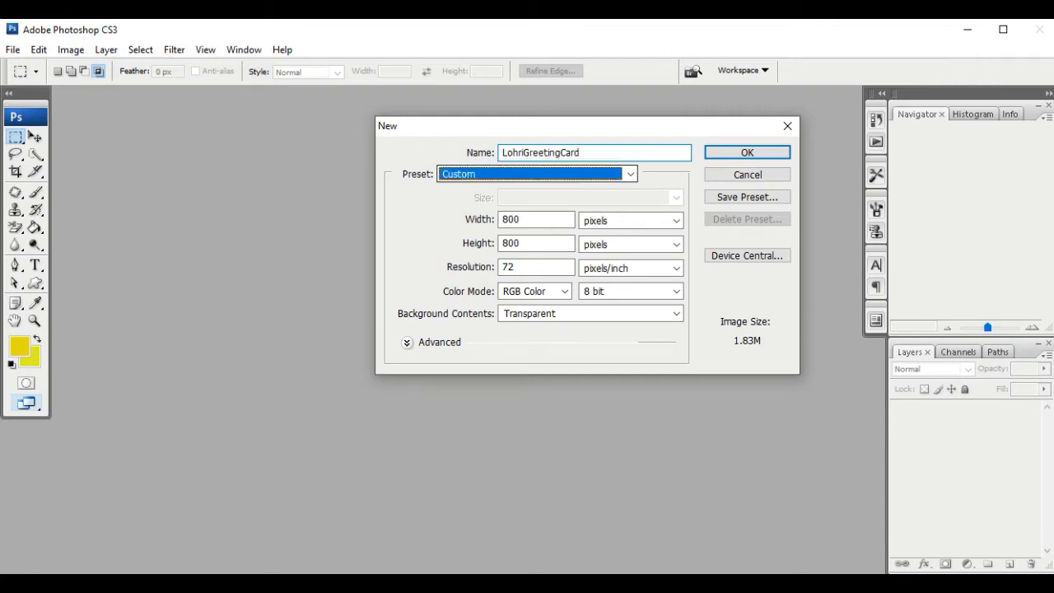
left_click(630, 174)
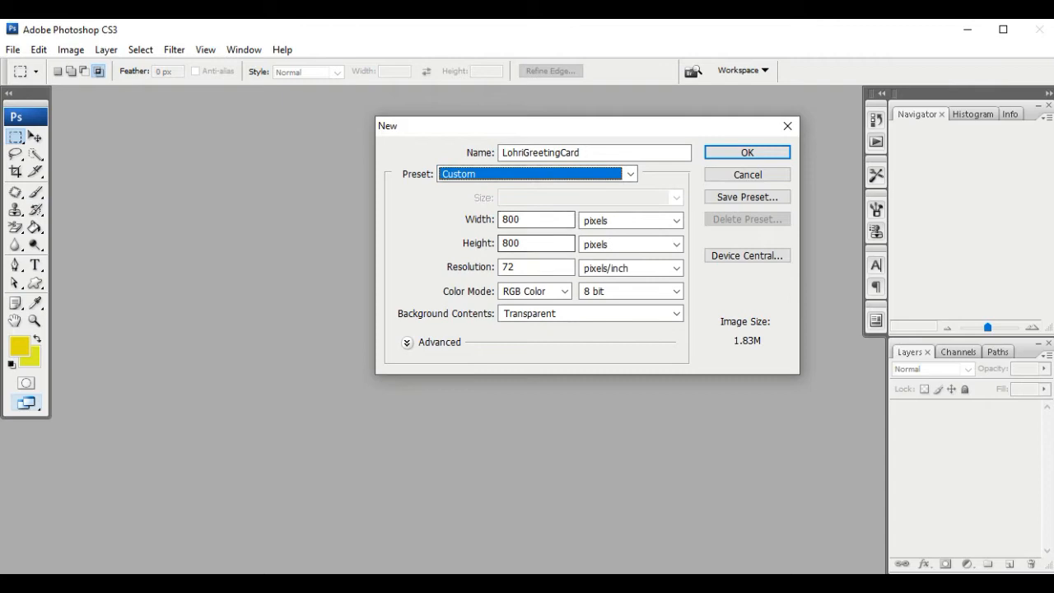
key("Tab")
key("Tab")
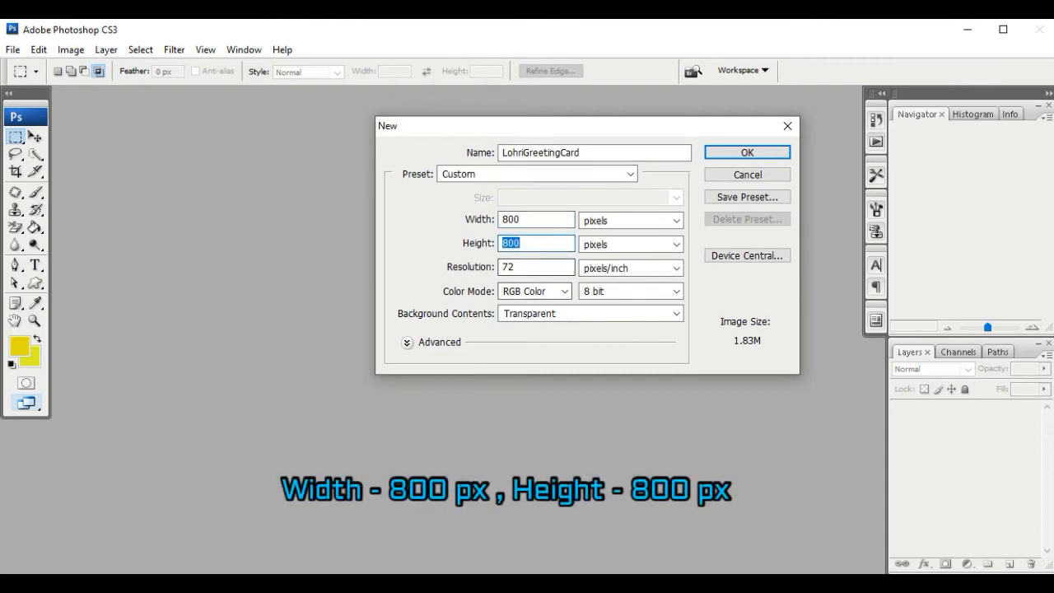
key("Tab")
left_click(565, 291)
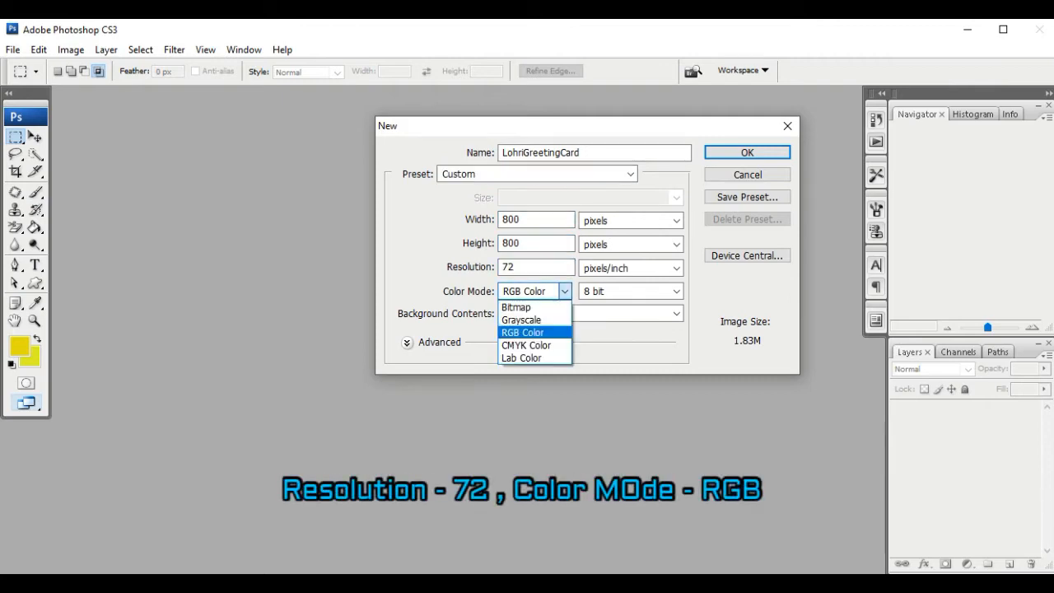
left_click(564, 291)
left_click(676, 314)
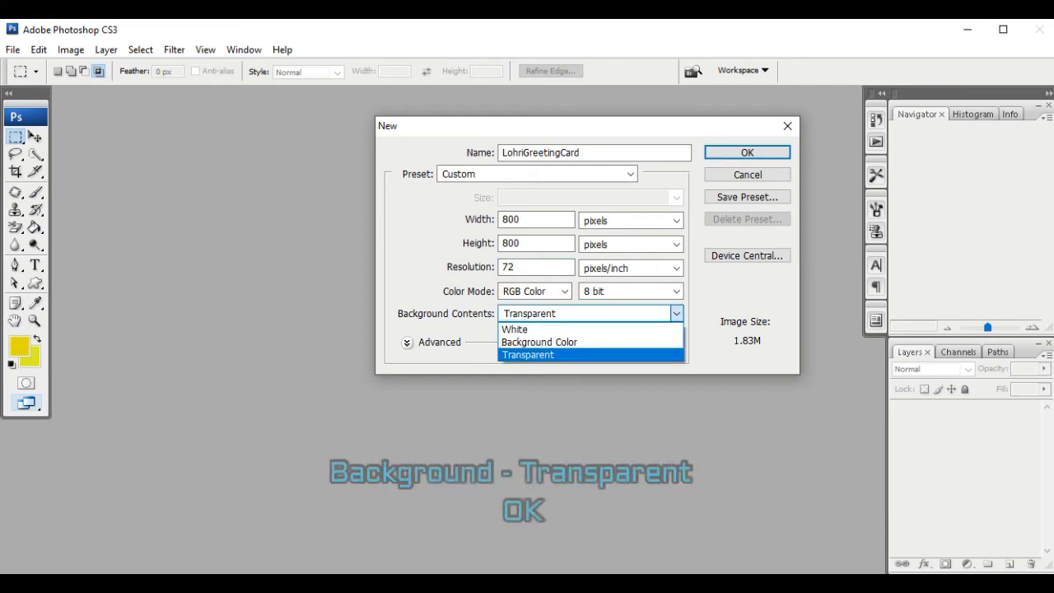
left_click(676, 314)
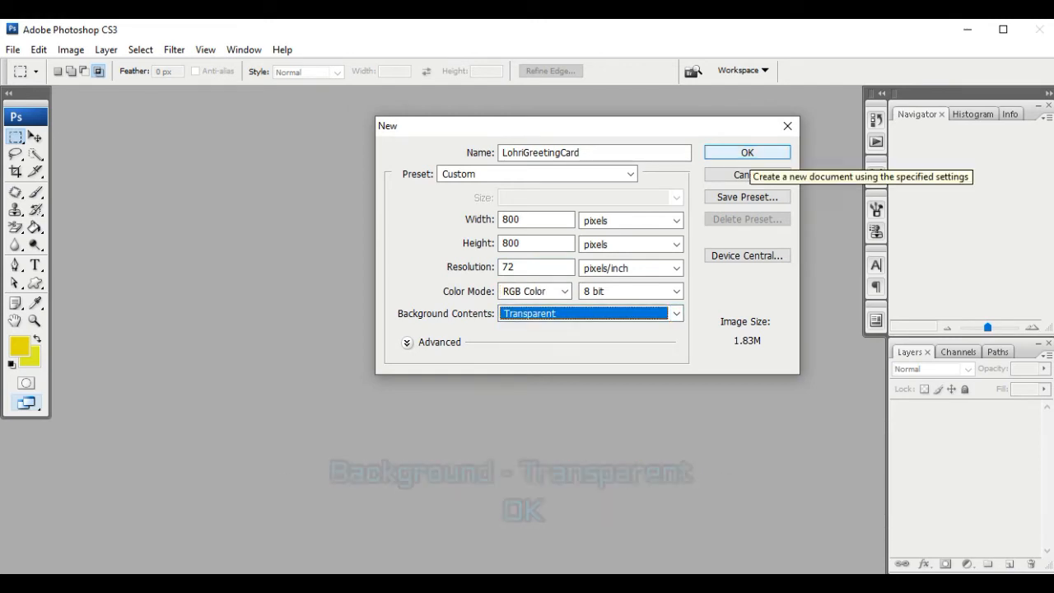
left_click(744, 154)
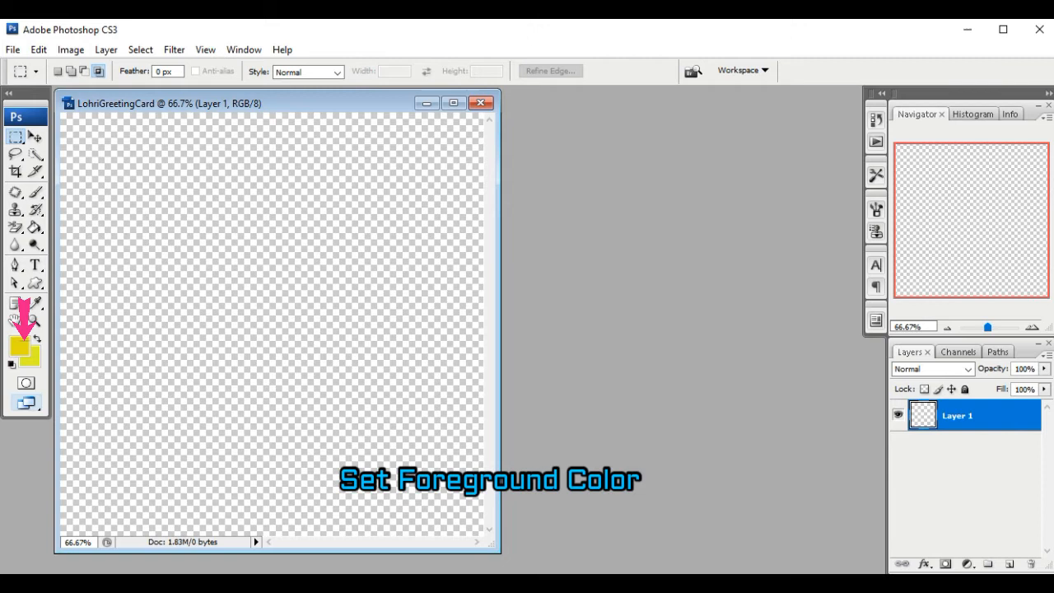
Set the foreground color to white and fill Layer 1 with it.
left_click(19, 347)
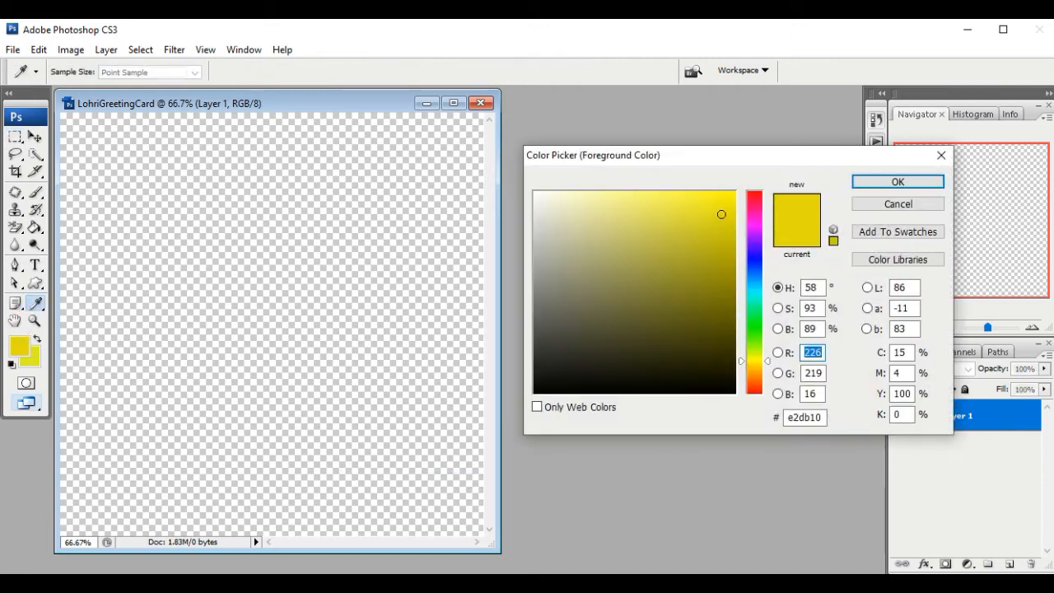
left_click(534, 193)
key("Return")
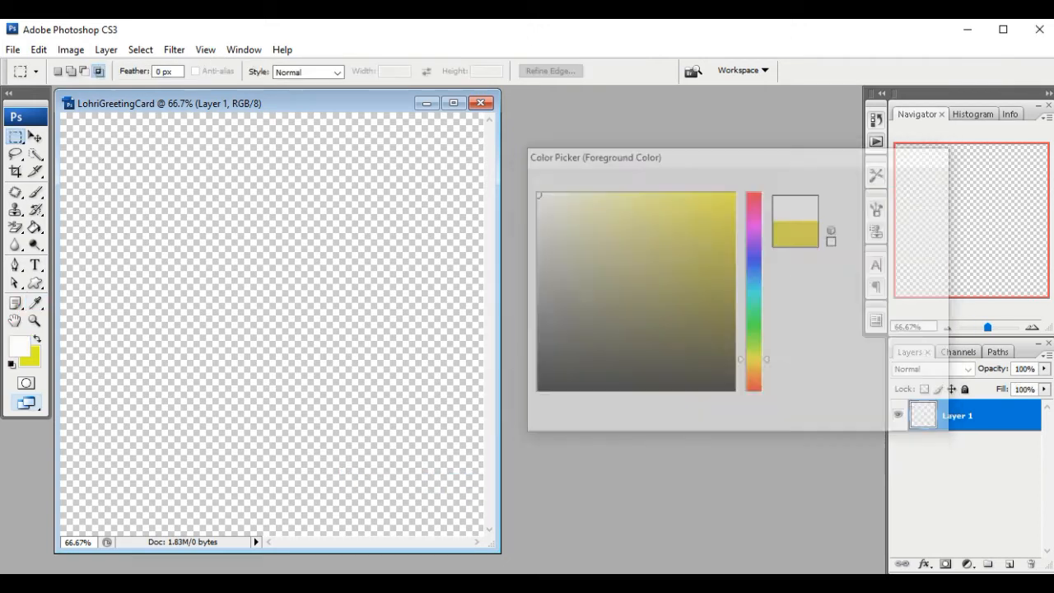
key("alt+BackSpace")
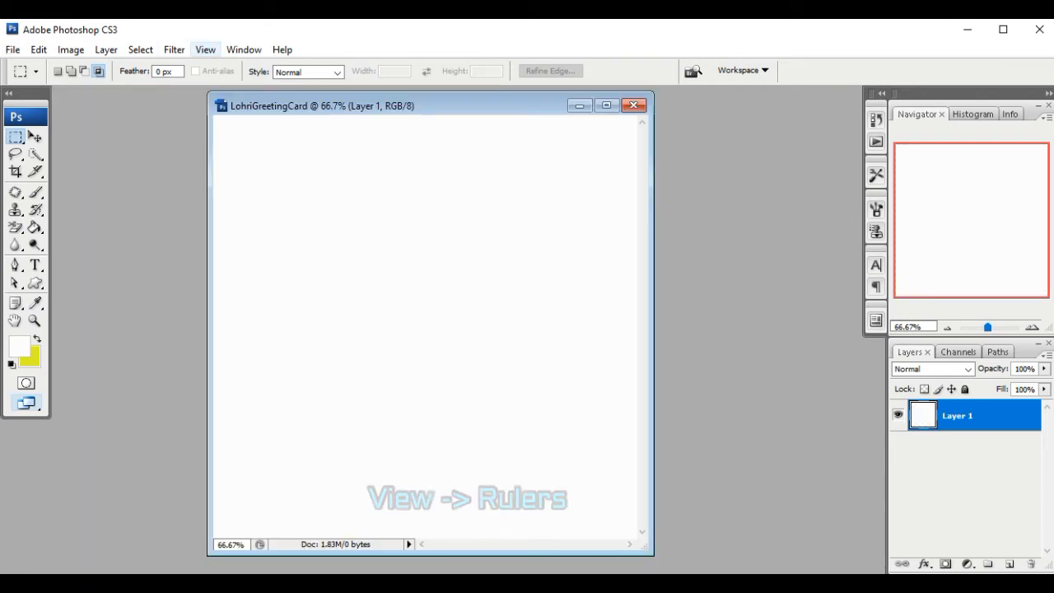
Show the rulers and add vertical guides at about 7, 14 and 20.5 and horizontal guides at about 7, 14 and 21.
key("alt+v")
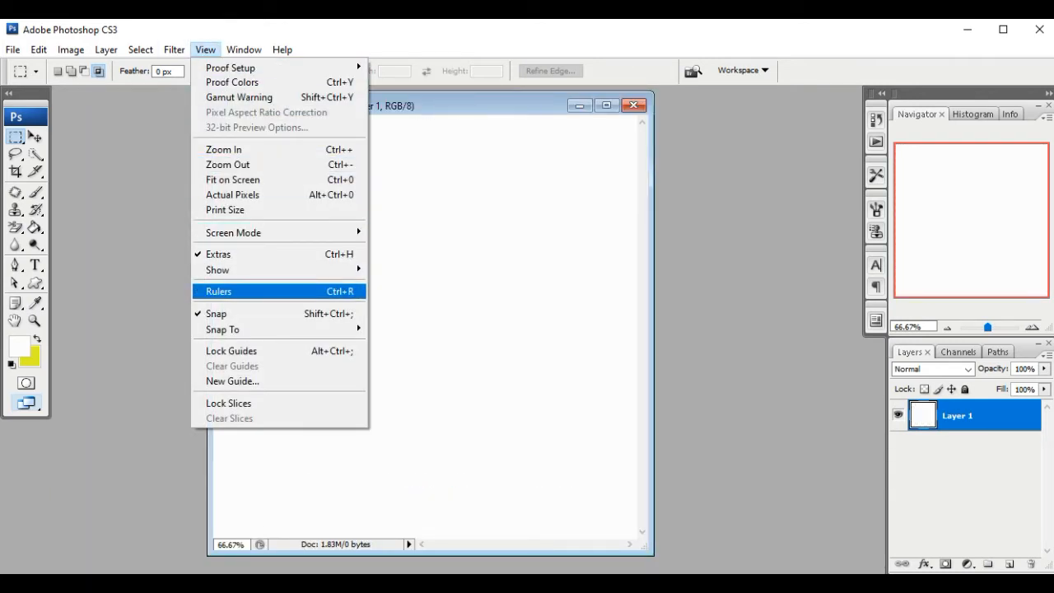
left_click(234, 293)
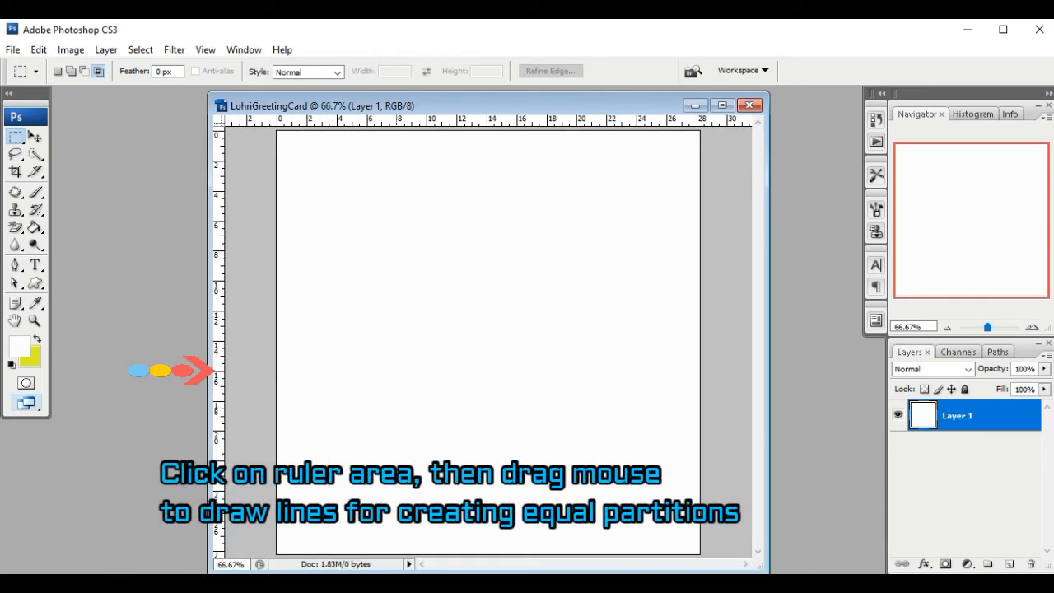
left_click_drag(219, 247, 485, 242)
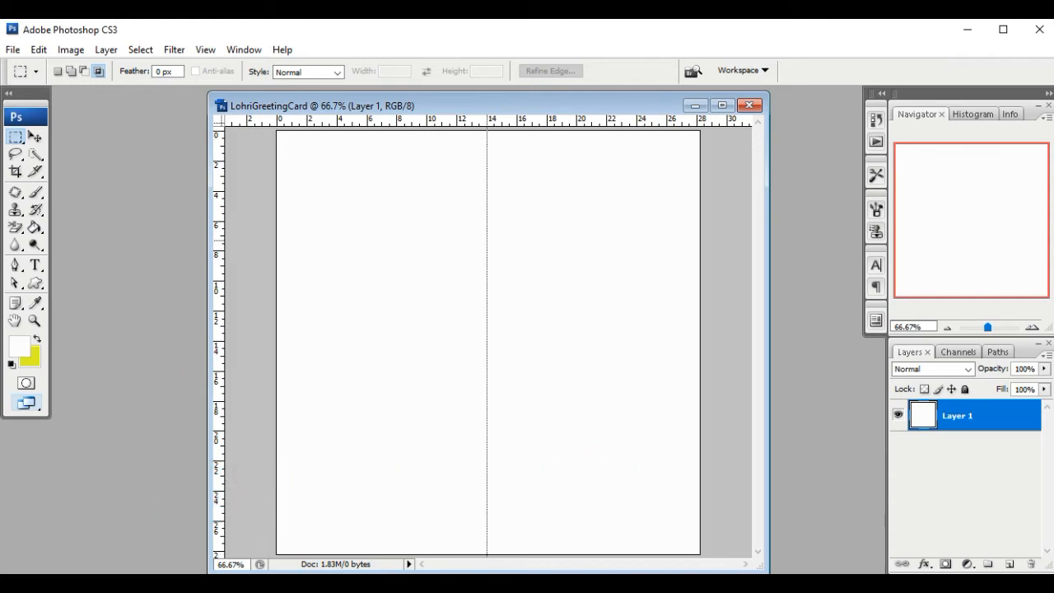
left_click_drag(219, 246, 382, 251)
left_click_drag(219, 214, 584, 213)
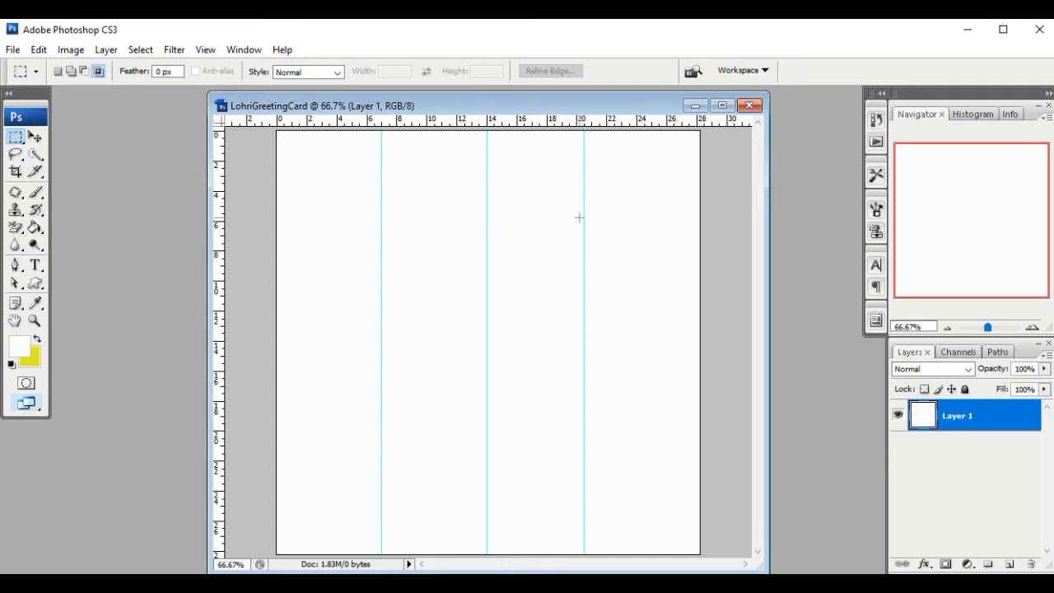
left_click_drag(501, 121, 502, 340)
left_click_drag(505, 125, 454, 445)
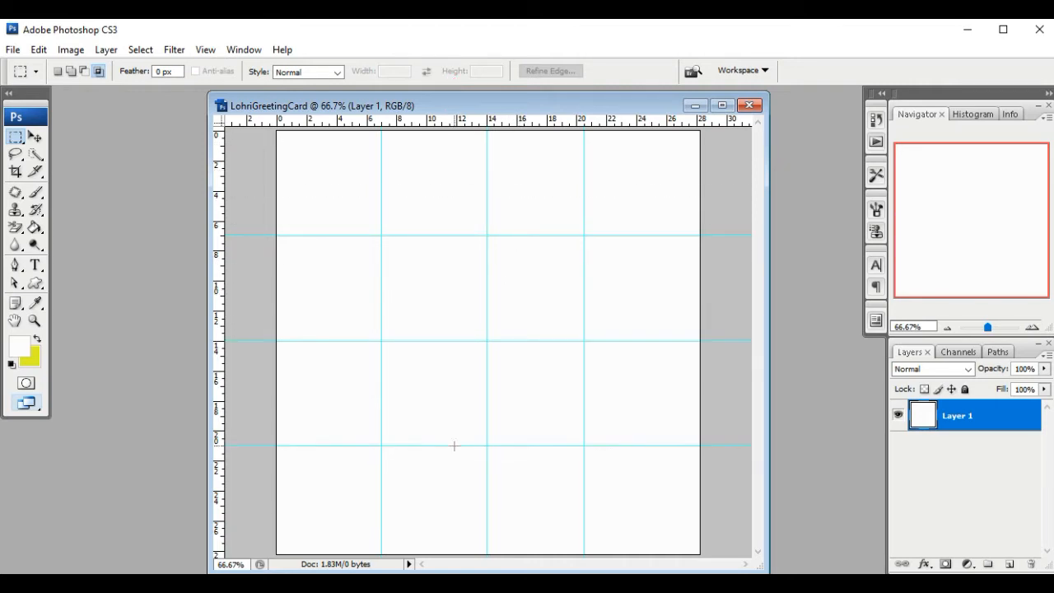
Place the image orange-background-with-bokeh-lights_1048-3120.jpg into the greeting card.
left_click(35, 137)
left_click(12, 49)
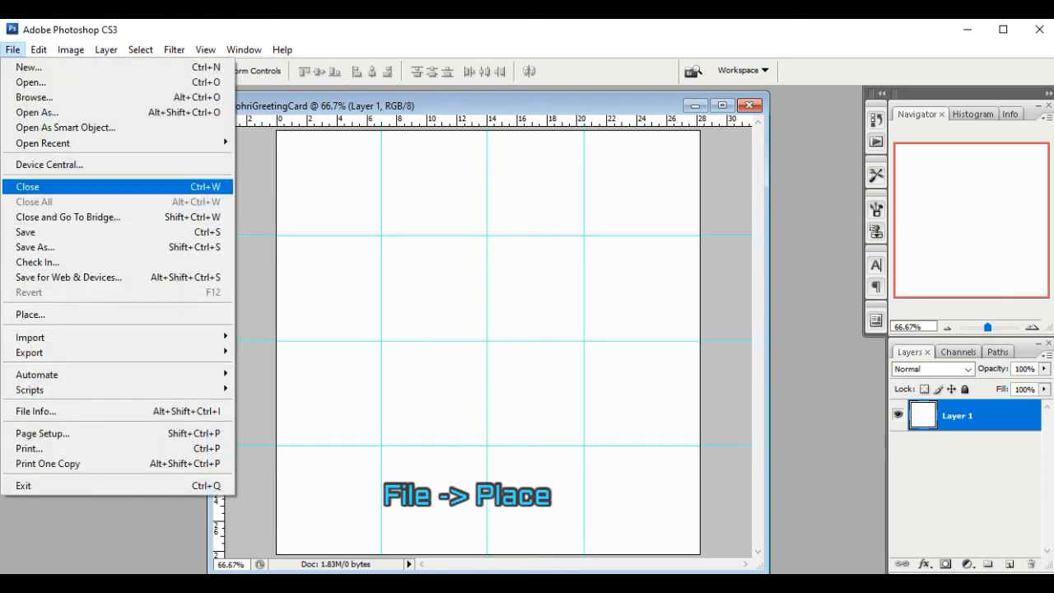
left_click(30, 314)
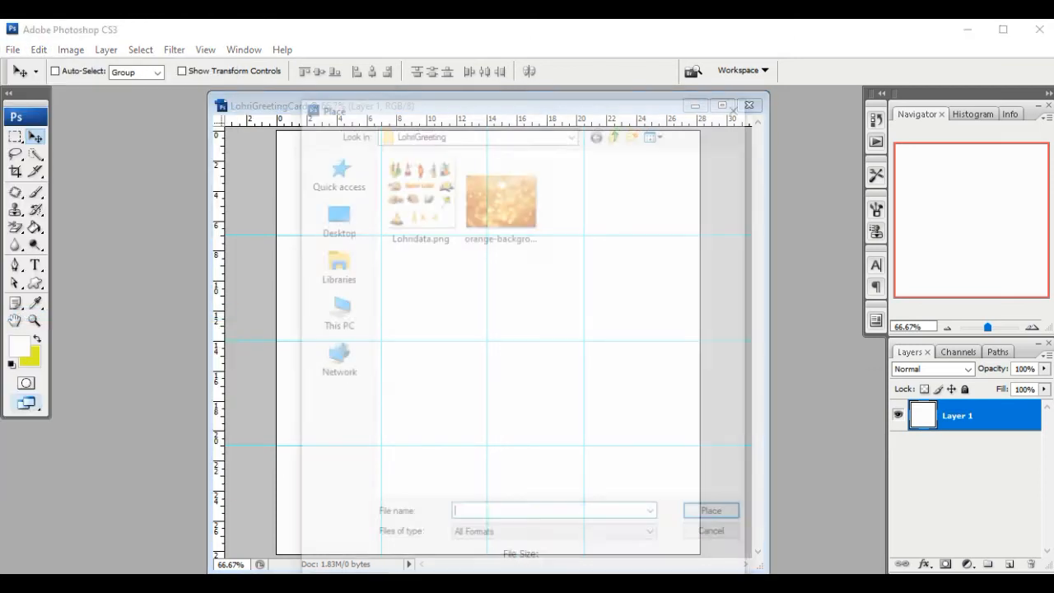
left_click(501, 203)
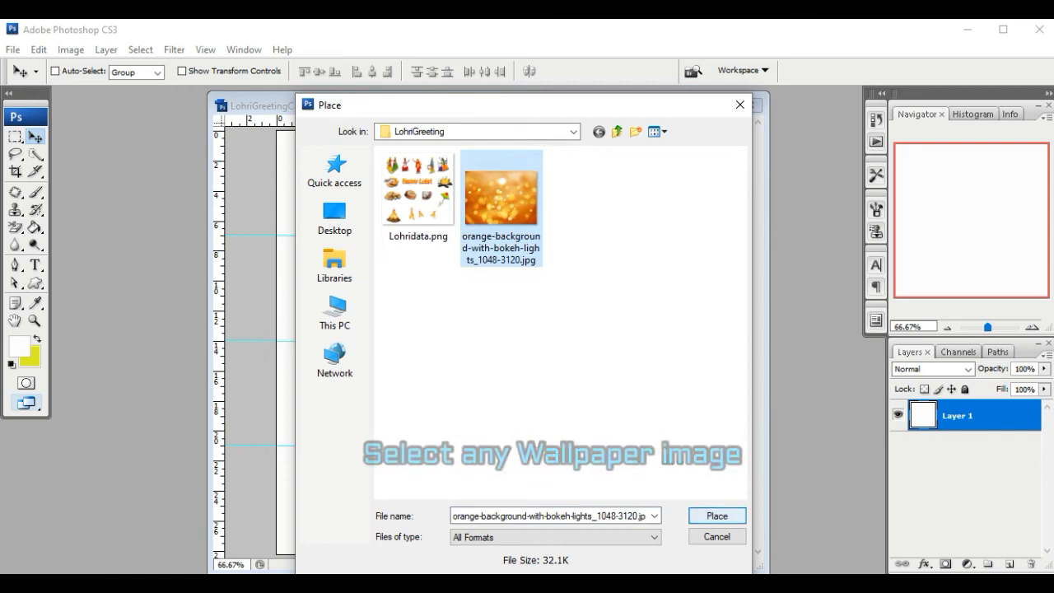
left_click(717, 516)
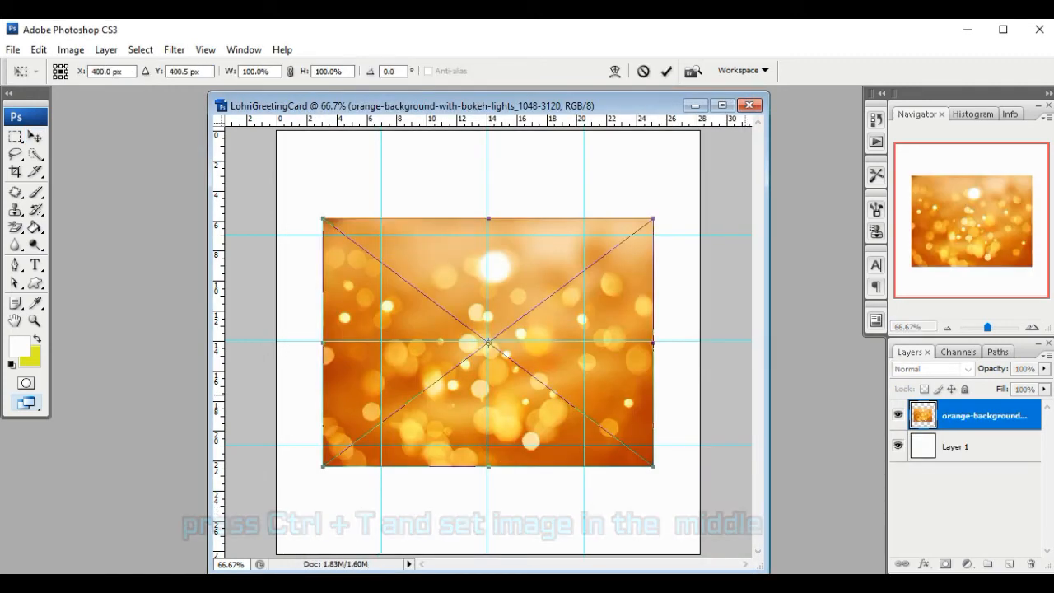
Scale the placed orange background to about 61% width and 85% height so it fills the area between the outer guides.
left_click_drag(653, 218, 584, 236)
left_click_drag(323, 467, 381, 445)
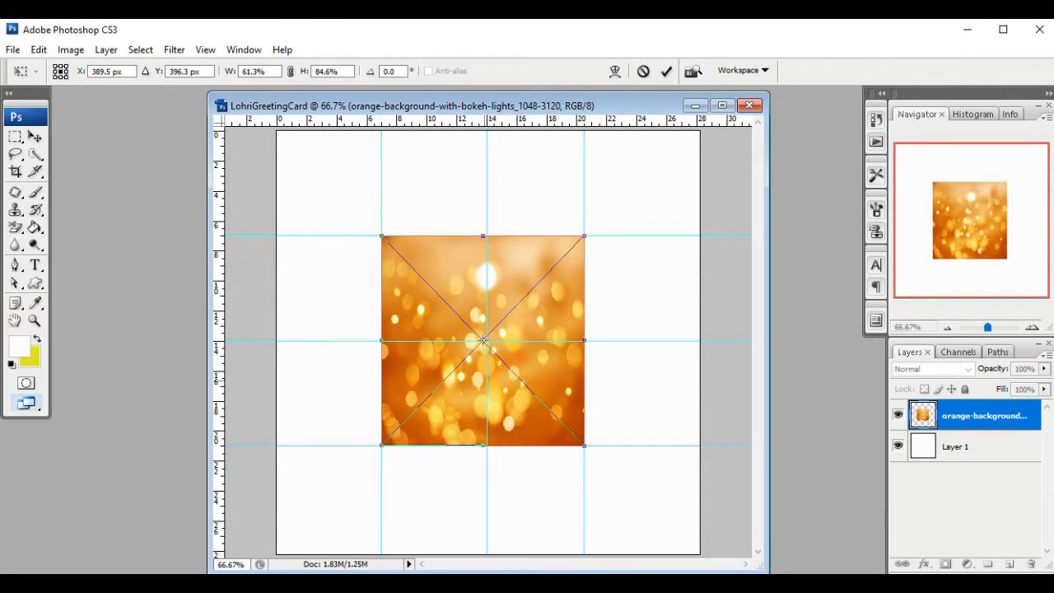
key("Return")
Open the clip-art image Lohridata.png.
left_click(13, 50)
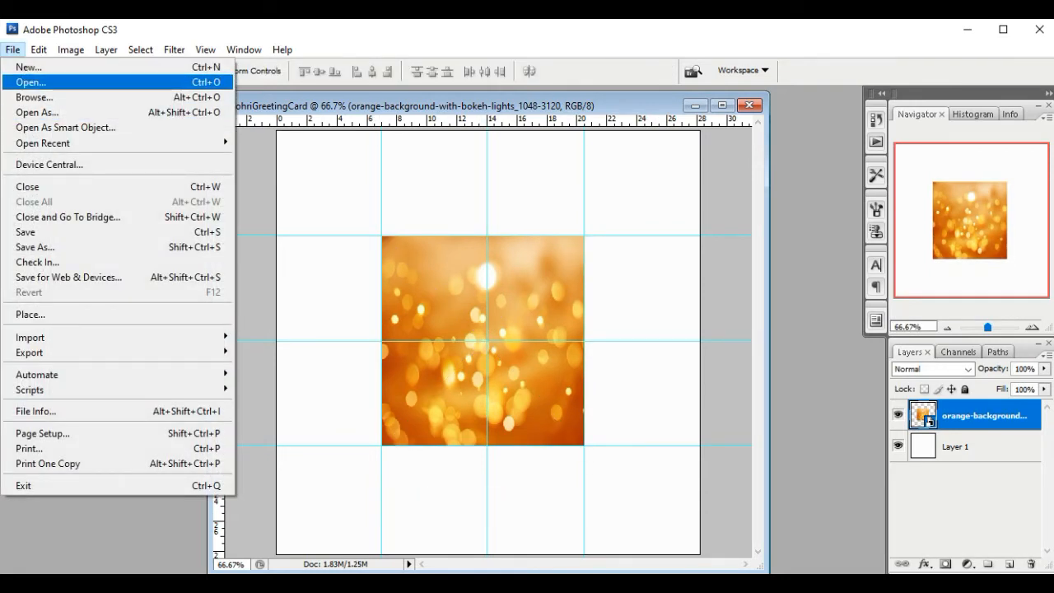
left_click(31, 82)
left_click(423, 197)
left_click(713, 393)
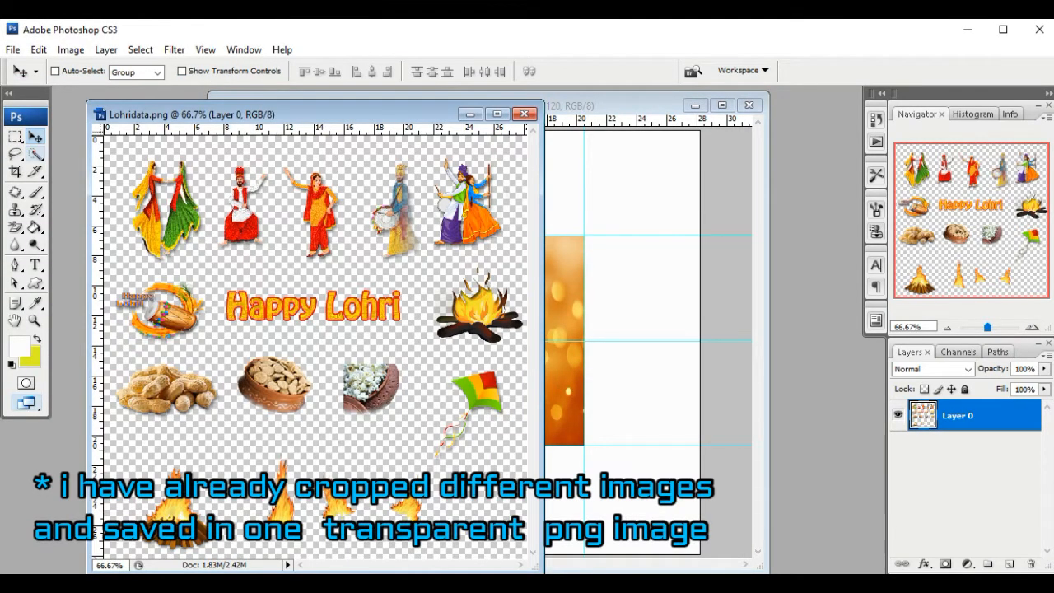
Select the peanuts in Lohridata.png with the Quick Selection tool and move a copy onto the greeting card's orange background.
left_click(35, 153)
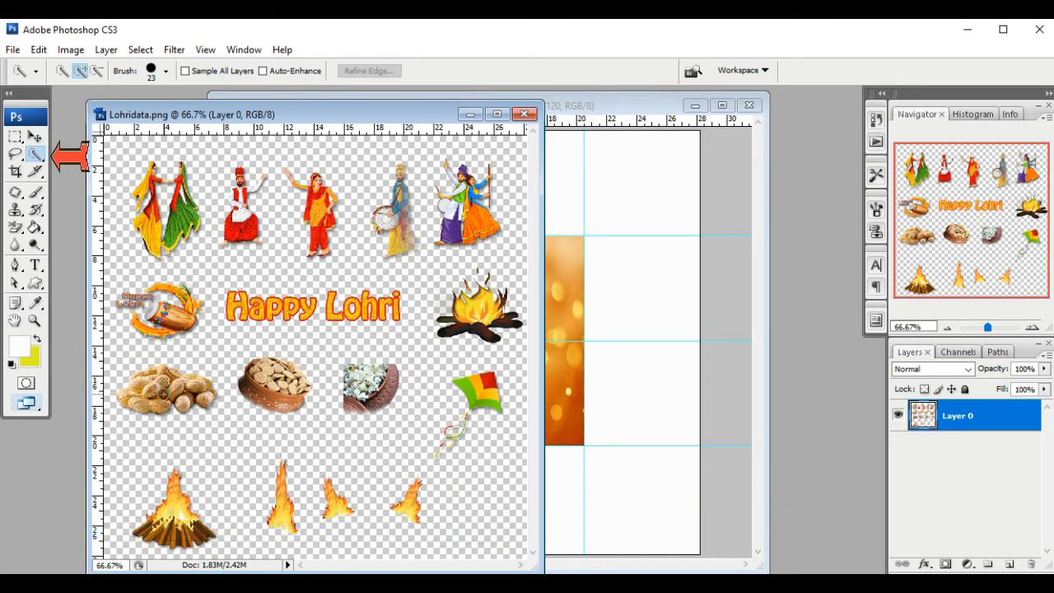
left_click(197, 383)
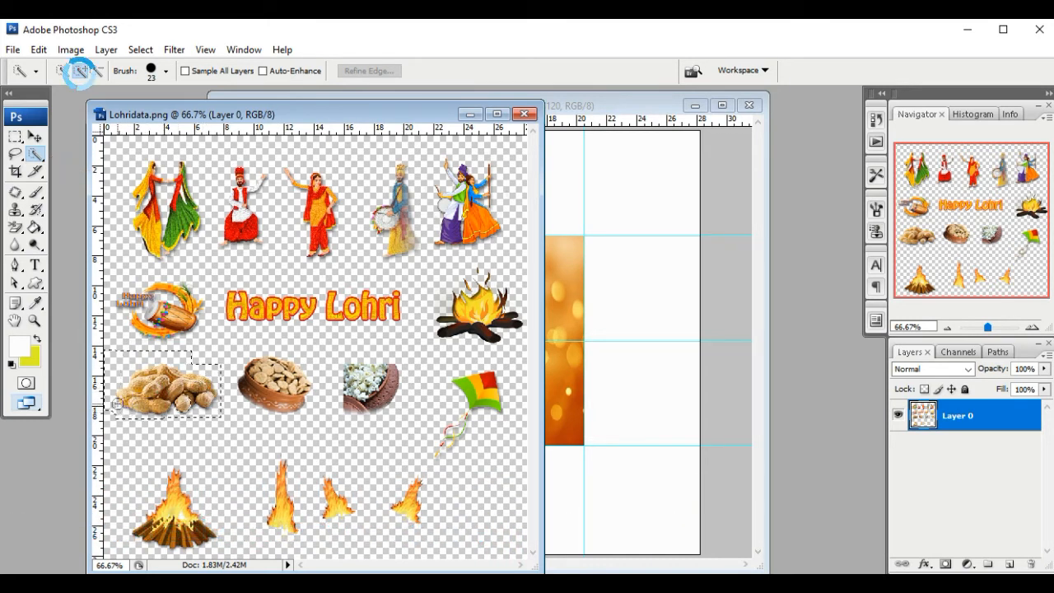
left_click(214, 398)
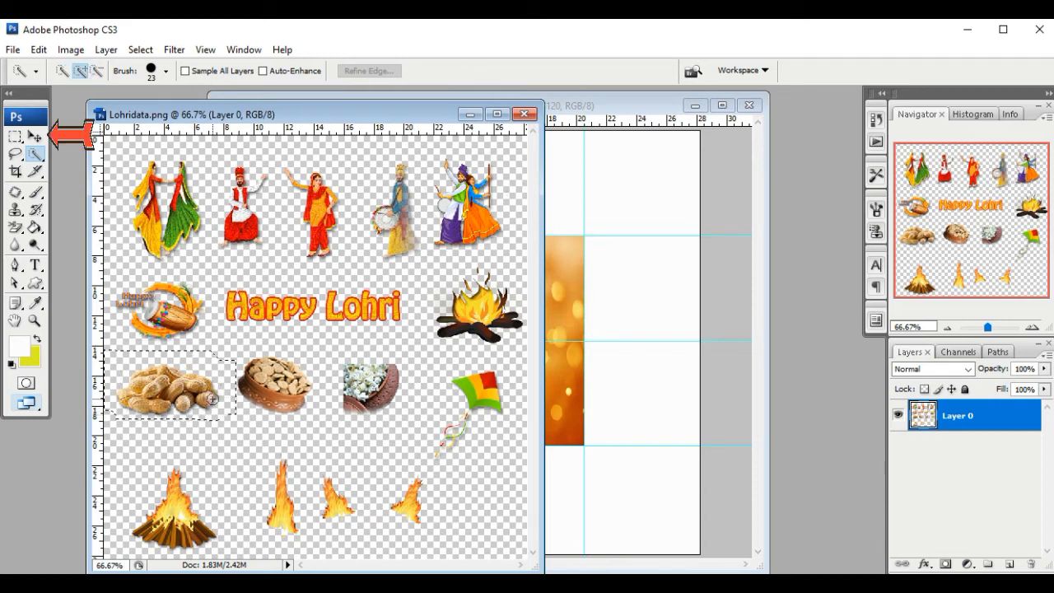
key("v")
left_click_drag(213, 399, 547, 261)
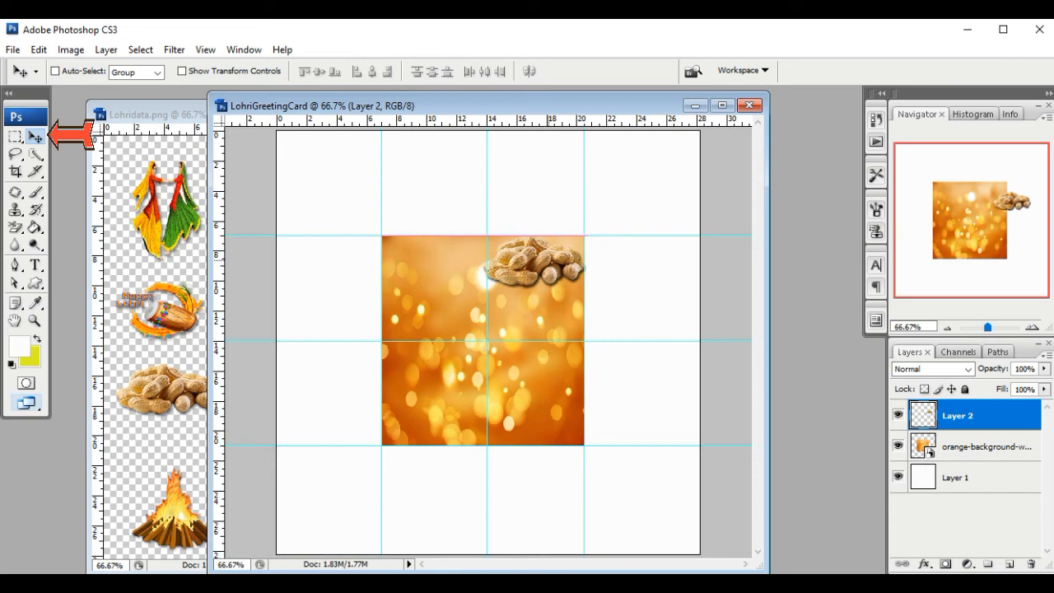
Transform the peanuts to be slightly narrower and fit them into the orange background's upper-right corner.
key("ctrl+t")
left_click_drag(480, 262, 497, 262)
key("Return")
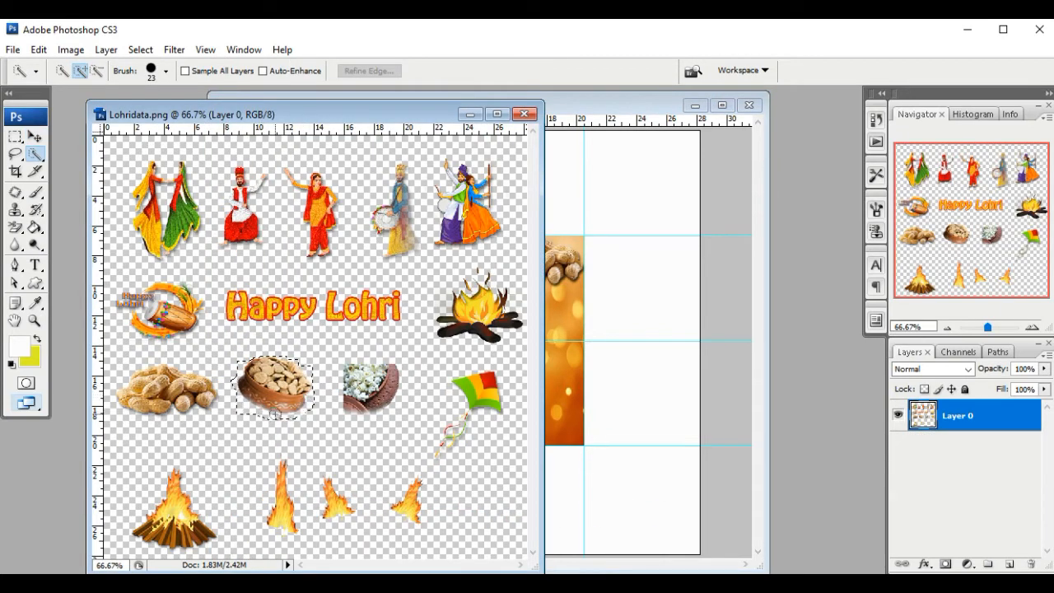
Copy the selected clay bowl of nuts into the greeting card beside the peanuts and nudge it just inside the orange background's upper edge.
key("v")
left_click_drag(275, 404, 465, 261)
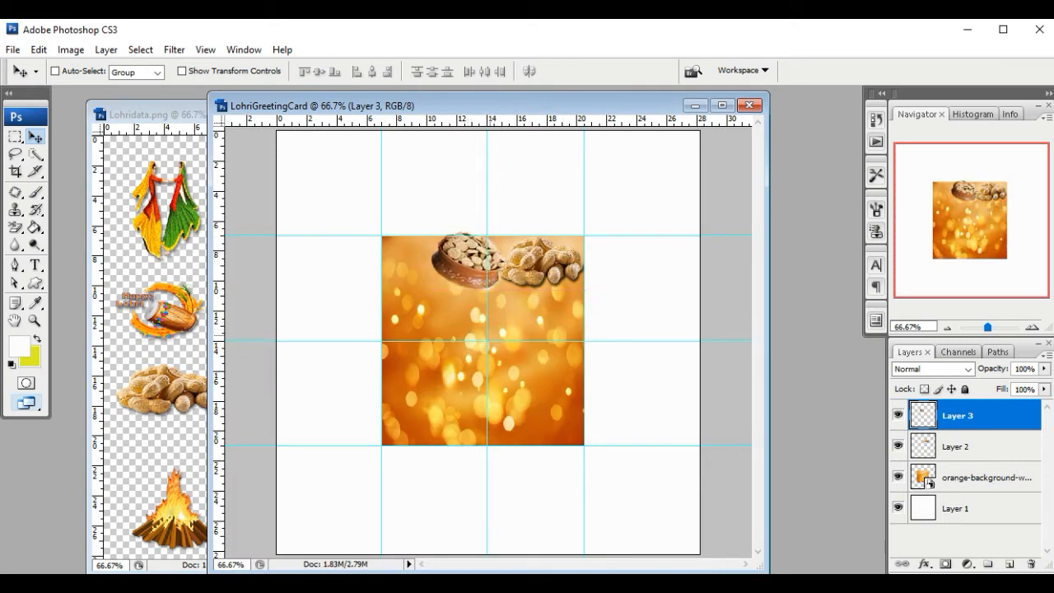
key("Left")
key("Down")
key("Down")
key("Down")
key("Down")
key("Down")
key("Down")
key("Down")
key("Down")
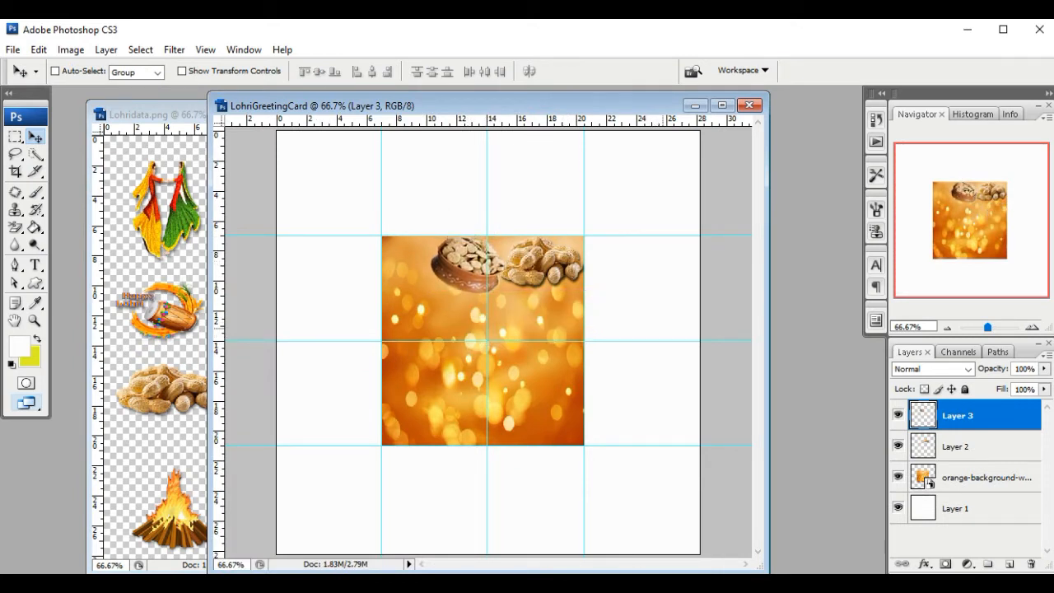
key("Right")
key("Right")
key("Right")
key("Right")
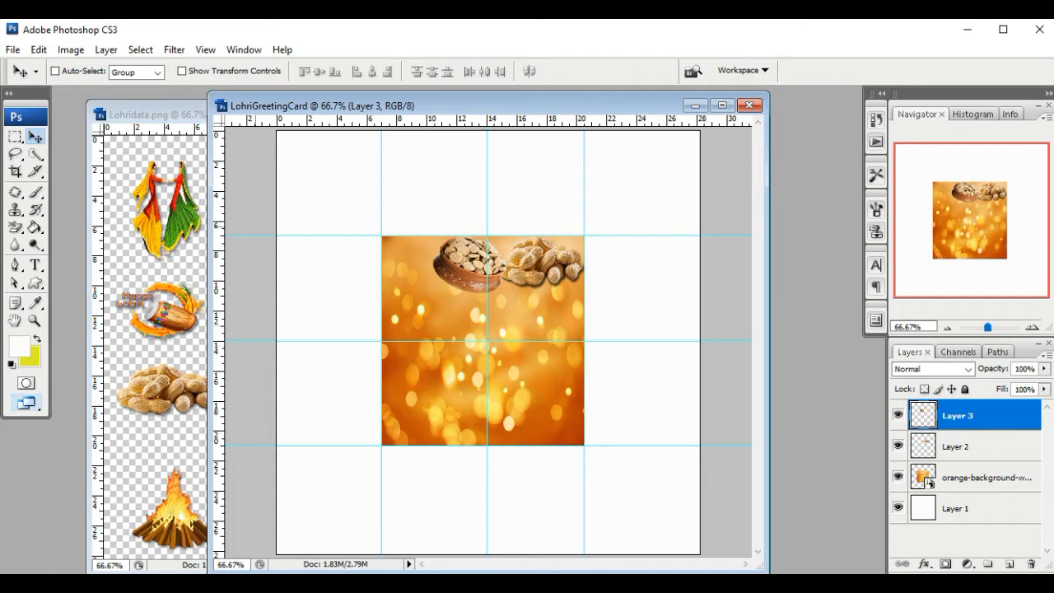
Select the popcorn bowl in Lohridata.png and copy it near the upper-left corner of the greeting card's orange background.
key("ctrl+Tab")
key("w")
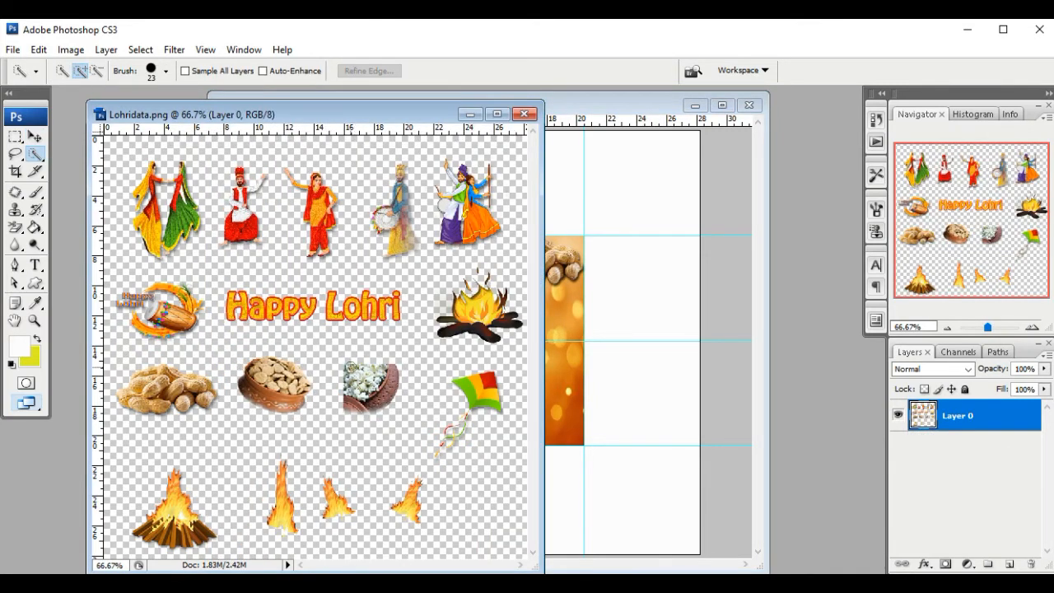
key("ctrl+d")
mouse_move(385, 370)
left_mouse_down()
mouse_move(385, 401)
mouse_move(583, 326)
mouse_move(409, 262)
left_mouse_up()
key("v")
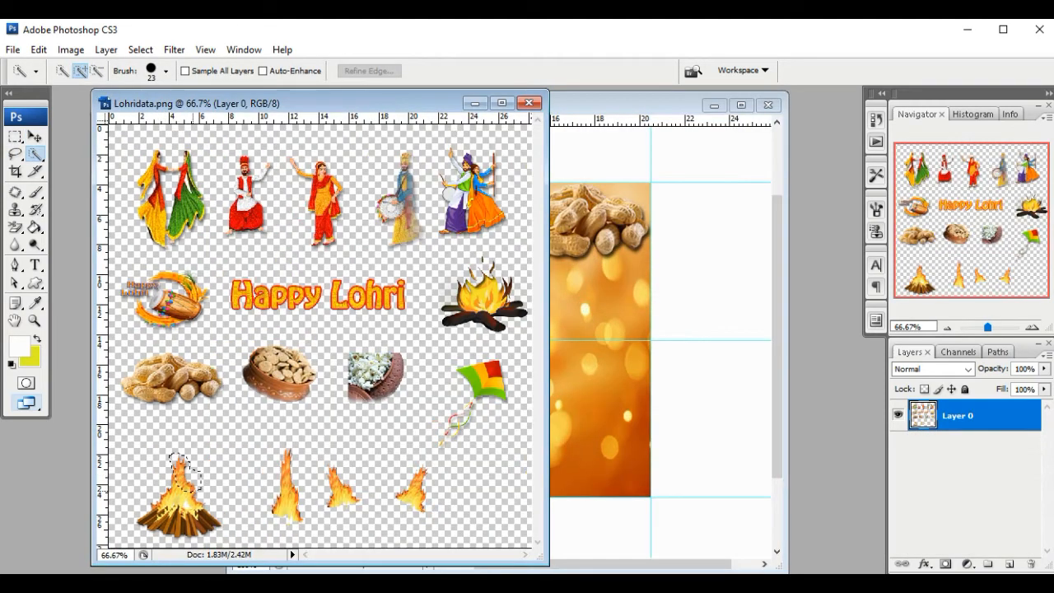
Copy the log bonfire from Lohridata.png to the orange background's bottom centre in the greeting card and add a drop shadow.
mouse_move(177, 474)
left_mouse_down()
mouse_move(169, 523)
mouse_move(587, 371)
mouse_move(500, 456)
left_mouse_up()
left_click(34, 137)
key("Right")
key("Right")
key("Right")
key("Right")
key("Down")
key("Down")
key("Down")
key("Down")
key("Down")
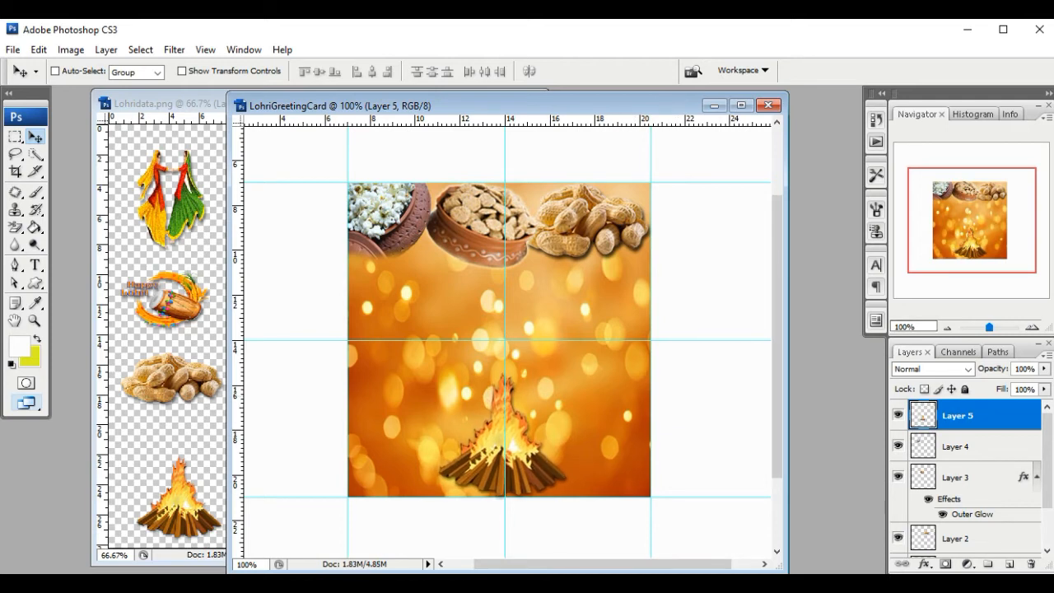
double_click(1001, 416)
left_click(581, 148)
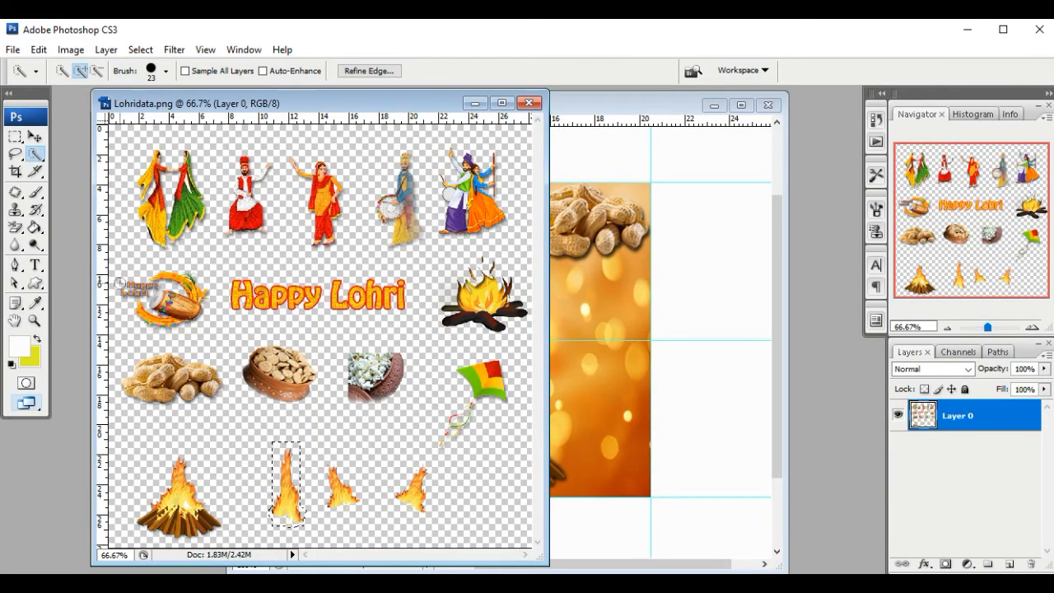
Copy the selected tall flame onto the greeting card's bonfire, centred over the logs, and apply a Drop Shadow to it.
key("v")
left_click_drag(297, 510, 509, 417)
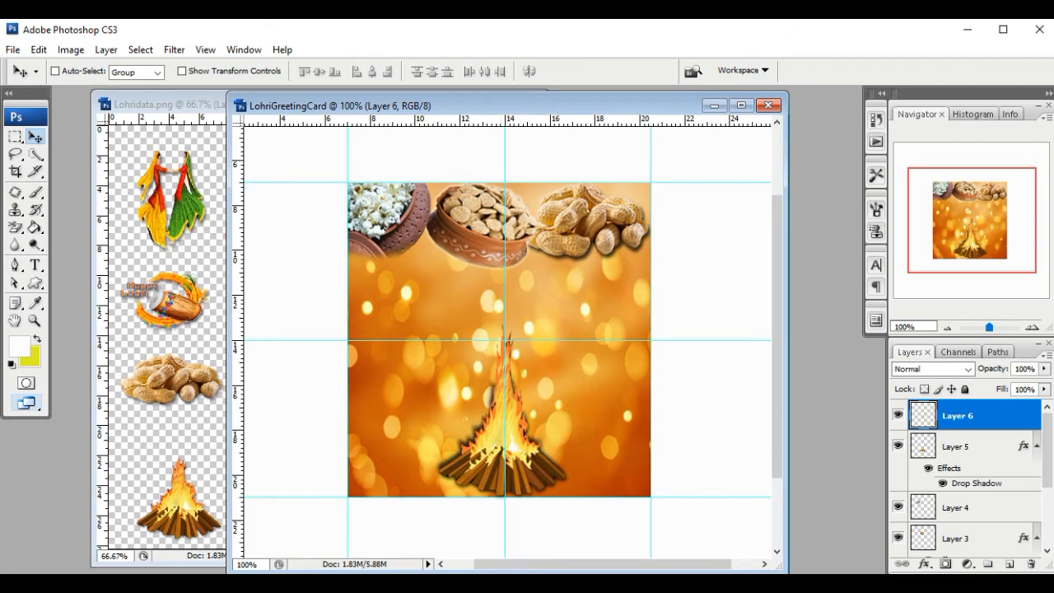
double_click(998, 416)
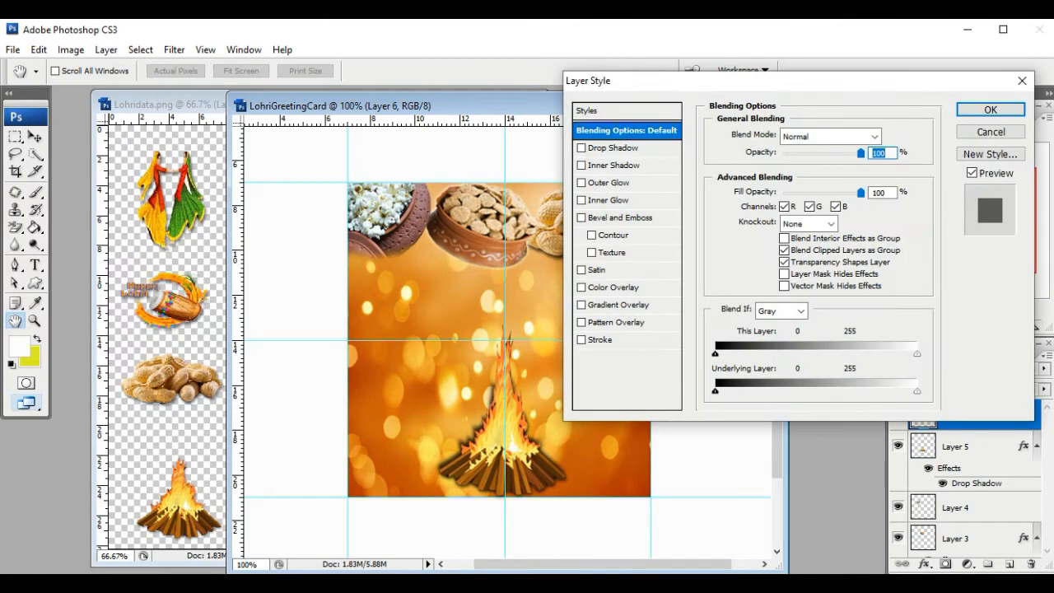
left_click(581, 147)
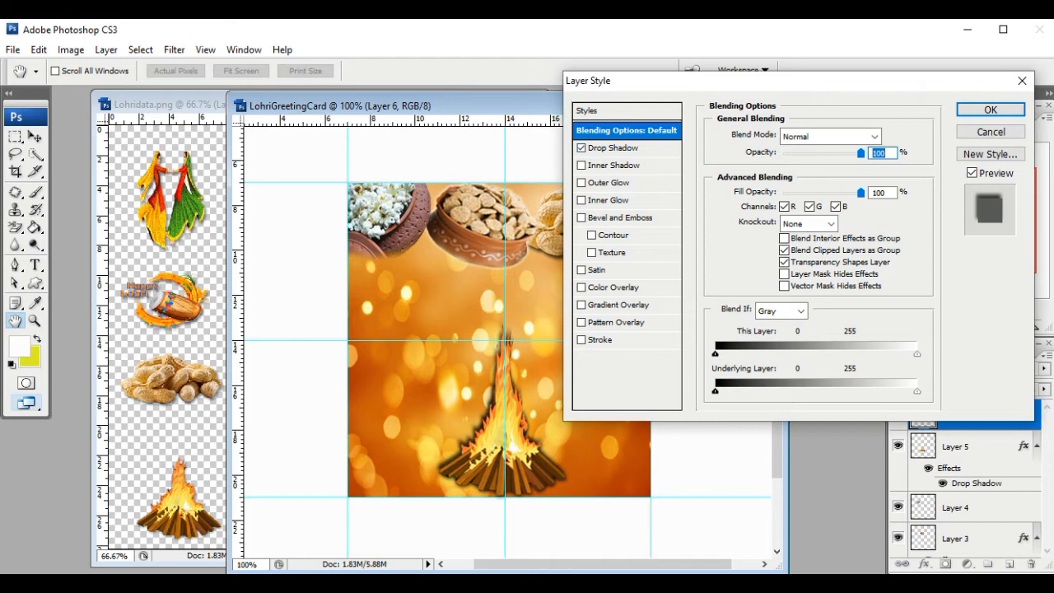
left_click(991, 109)
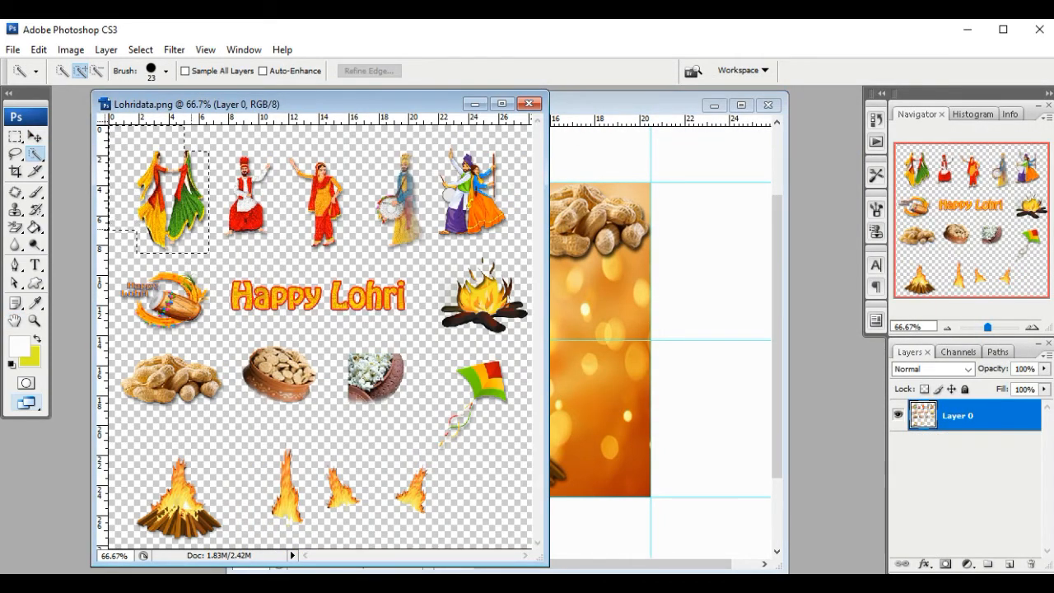
Copy the two dancing women into the orange background's lower-left corner beside the bonfire and nudge them right to fit inside its edge.
key("v")
mouse_move(183, 208)
left_mouse_down()
mouse_move(226, 224)
mouse_move(576, 213)
left_mouse_up()
left_click_drag(630, 314, 398, 431)
key("Right")
key("Right")
key("Right")
key("Right")
key("Right")
key("Right")
key("Right")
key("Right")
key("Right")
key("Right")
key("Right")
key("Right")
key("Right")
key("Right")
key("Right")
key("Right")
key("Right")
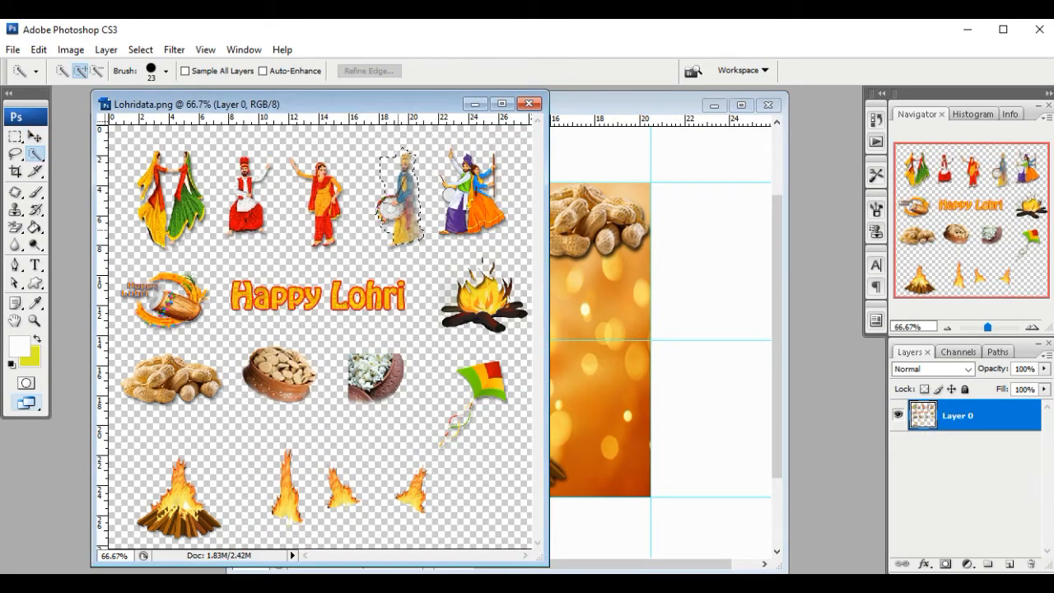
Copy the drummer from Lohridata.png into the orange background's lower-right corner and nudge him down to its bottom edge.
left_click_drag(404, 221, 402, 239)
left_click(35, 136)
left_click_drag(404, 201, 610, 428)
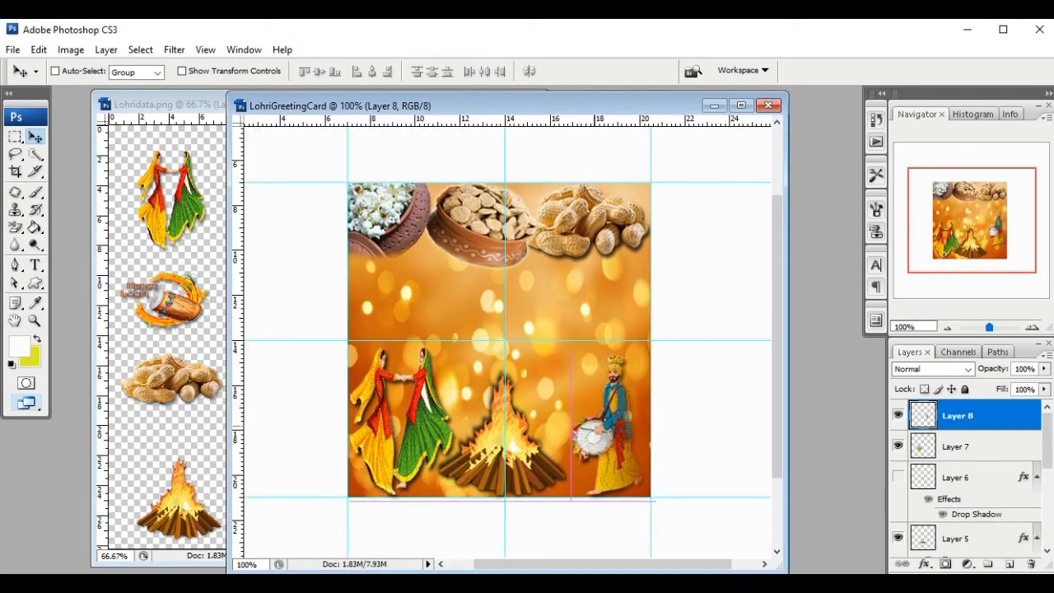
key("Down")
key("Down")
key("Down")
key("Down")
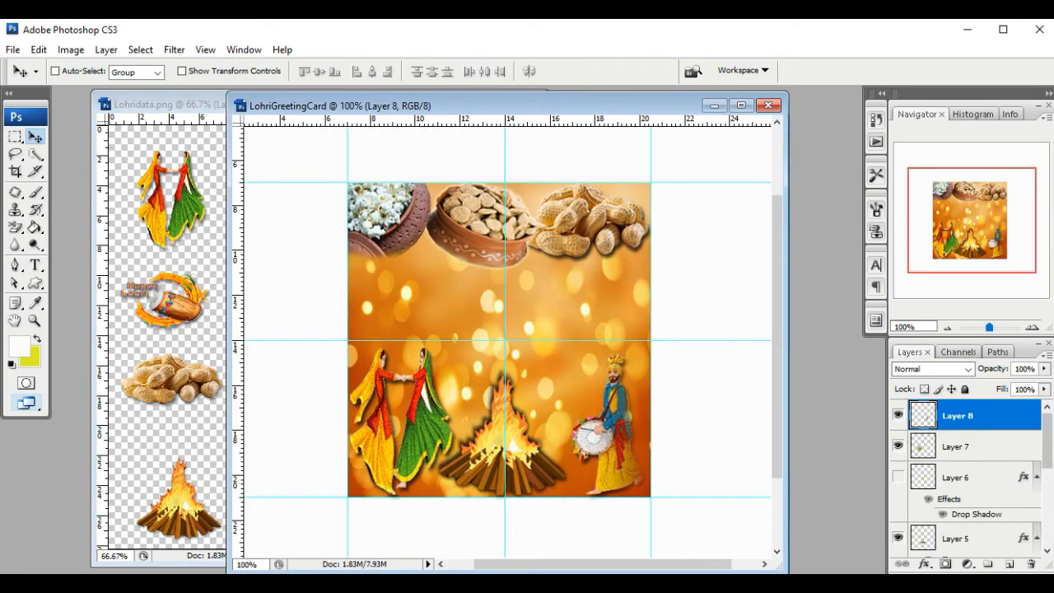
Select the man in the red vest in Lohridata.png and copy him between the two women and the greeting card's bonfire.
key("ctrl+Tab")
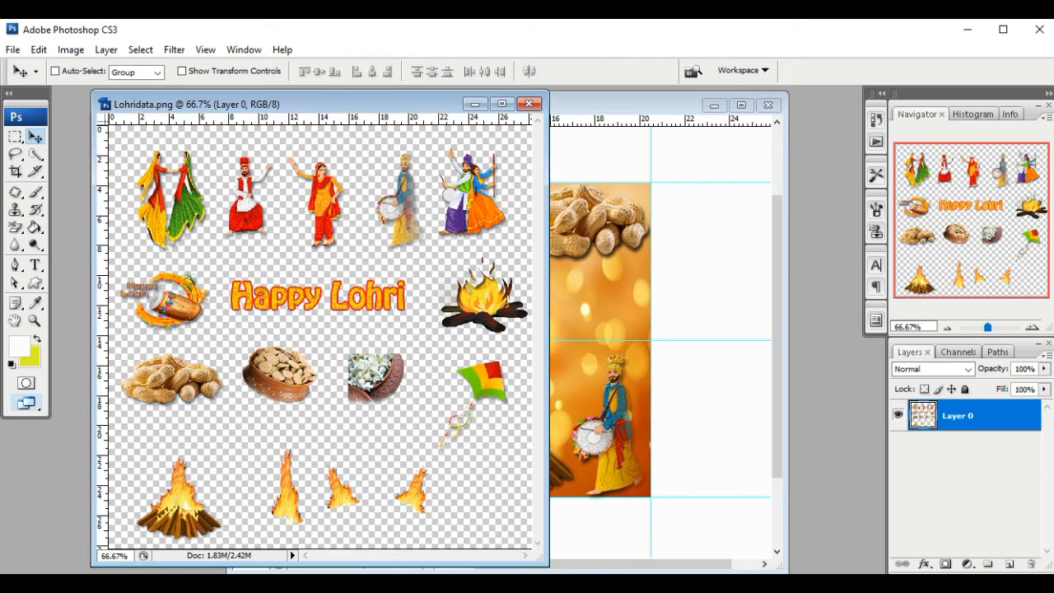
key("w")
left_click(231, 233)
key("v")
key("w")
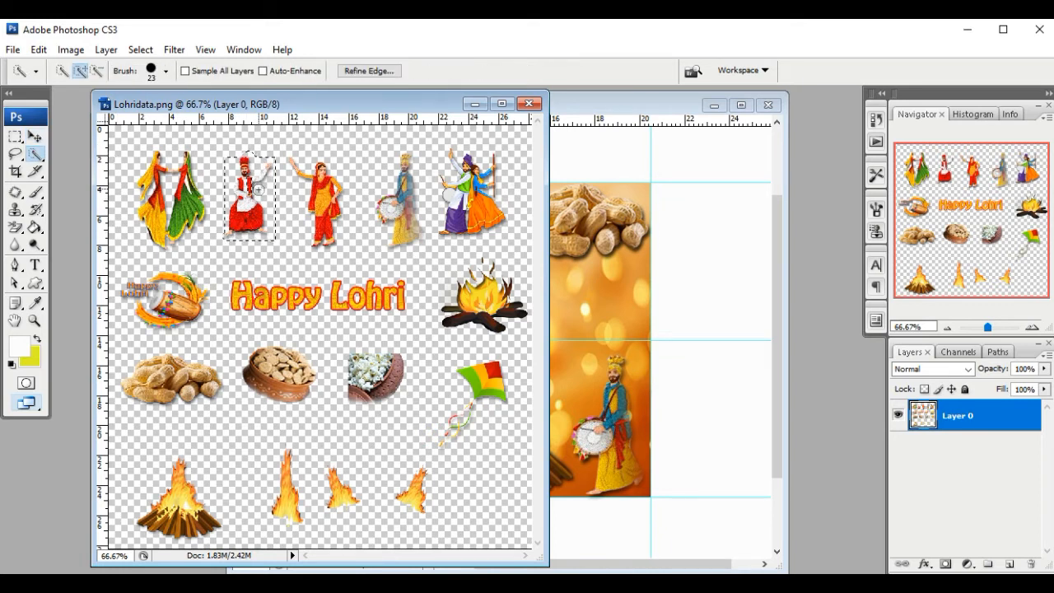
left_click(35, 136)
left_click_drag(249, 194, 473, 374)
Move the bonfire's layer above the red-vested dancer's layer so the fire overlaps him.
left_click_drag(1047, 449, 1047, 473)
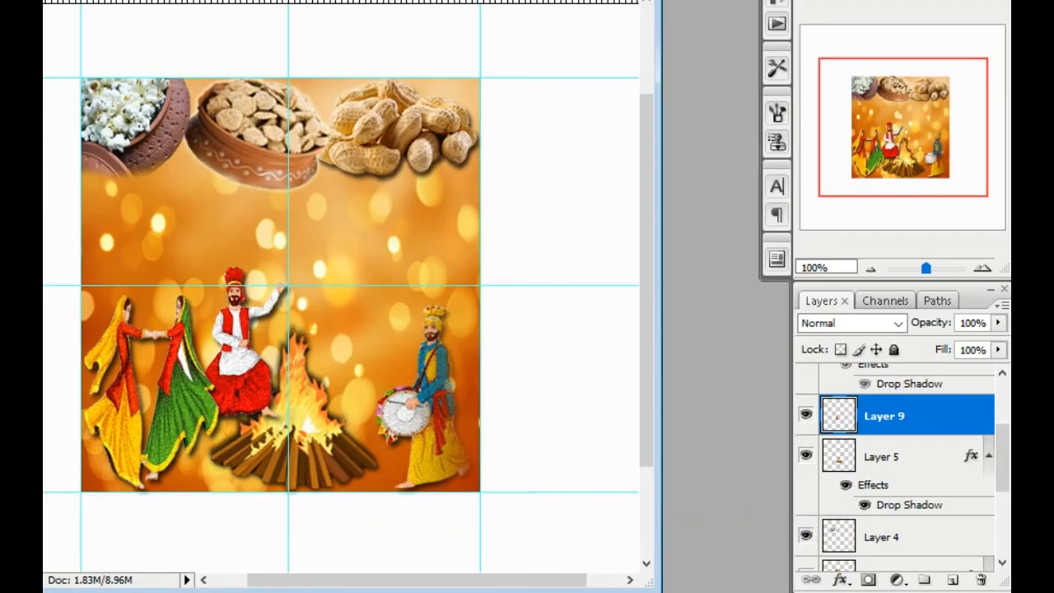
left_click(967, 470)
left_click_drag(885, 456, 886, 404)
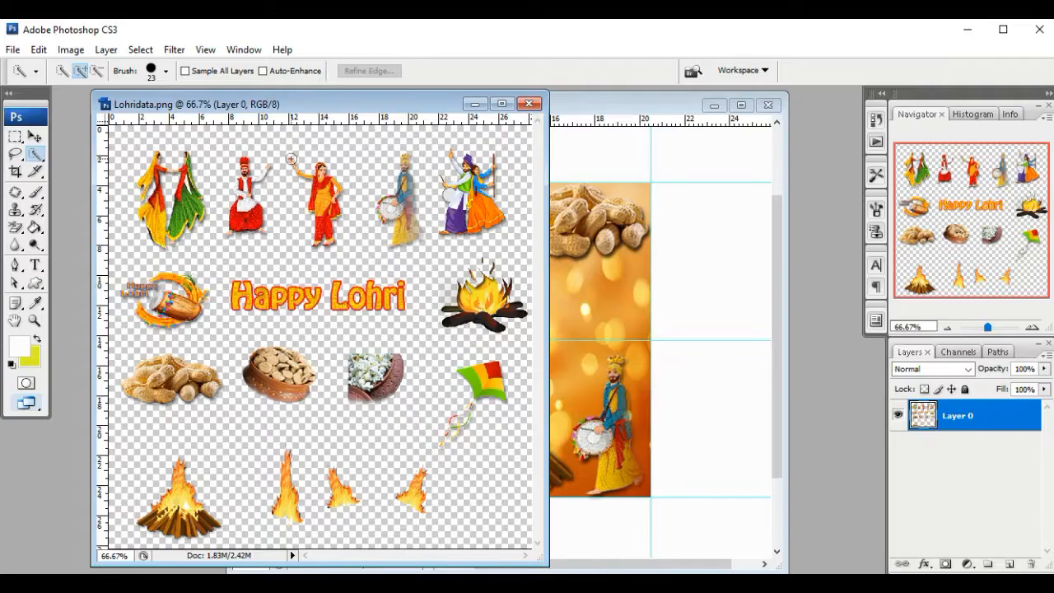
Copy the woman in orange from Lohridata.png to the bonfire's right side, with her raised hand meeting the male dancer's.
left_click_drag(308, 183, 331, 186)
key("v")
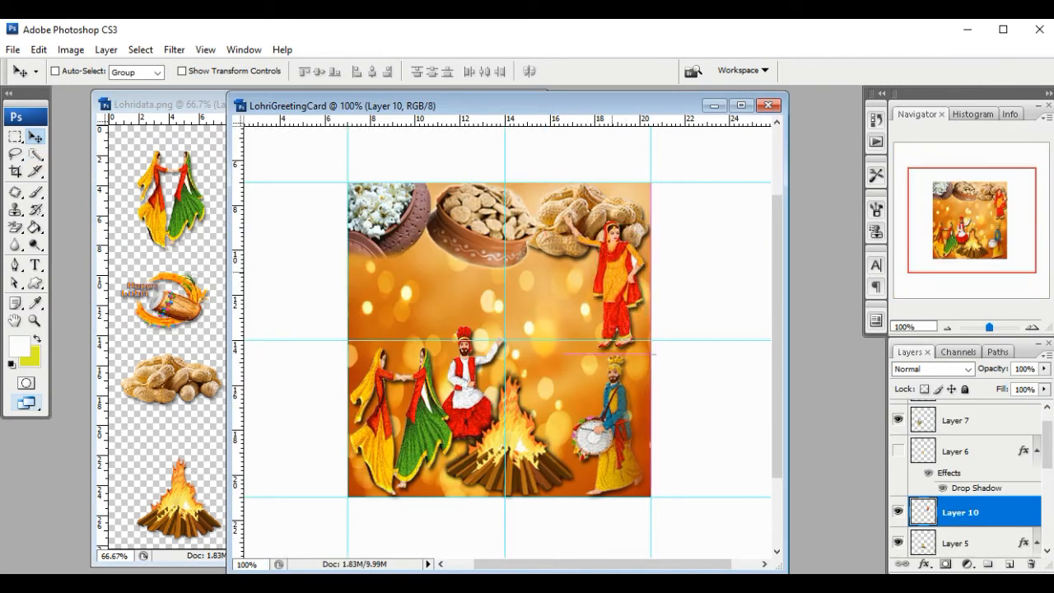
left_click_drag(606, 395, 536, 391)
left_click_drag(498, 334, 503, 340)
Send the orange-dressed woman's layer behind the bonfire and adjust her height with Free Transform.
key("ctrl+bracketleft")
key("ctrl+t")
left_click_drag(542, 449, 542, 462)
key("Return")
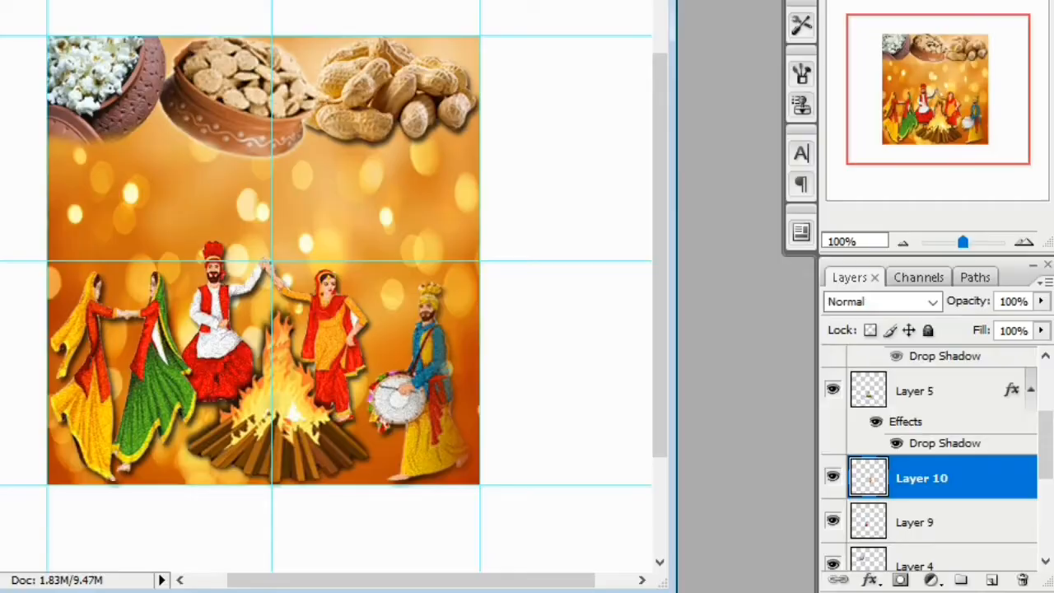
Rename the orange-dressed woman's layer, Layer 10, as DanceGirl.
double_click(955, 492)
type("Dan")
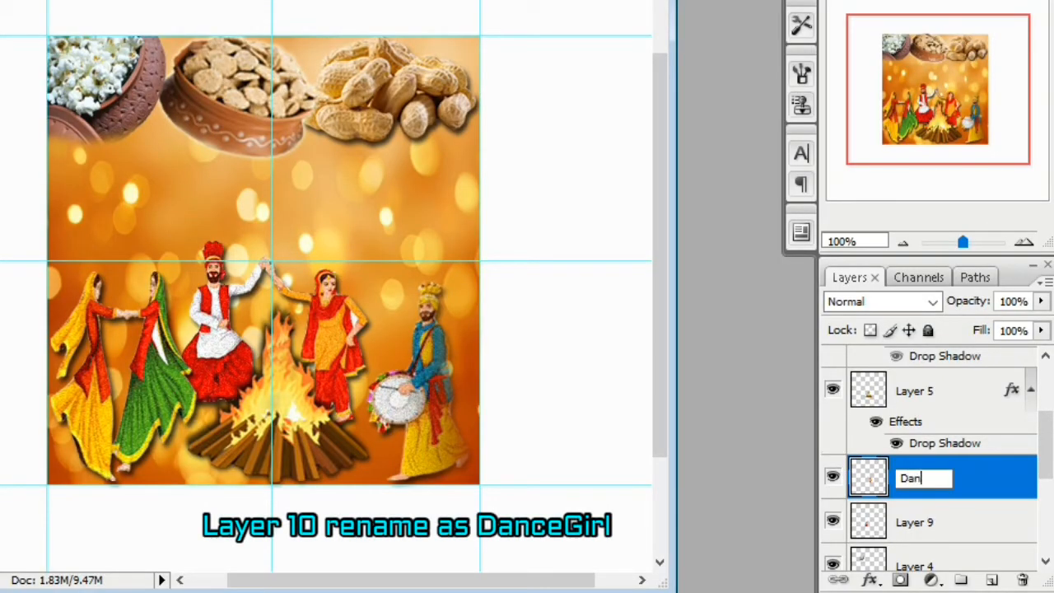
type("ceGirl")
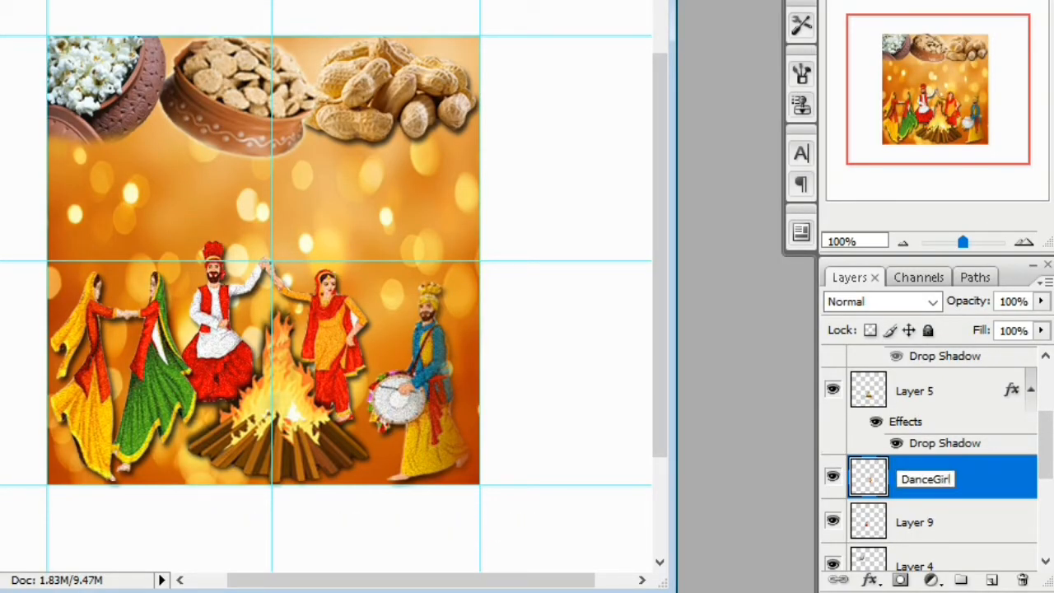
key("Return")
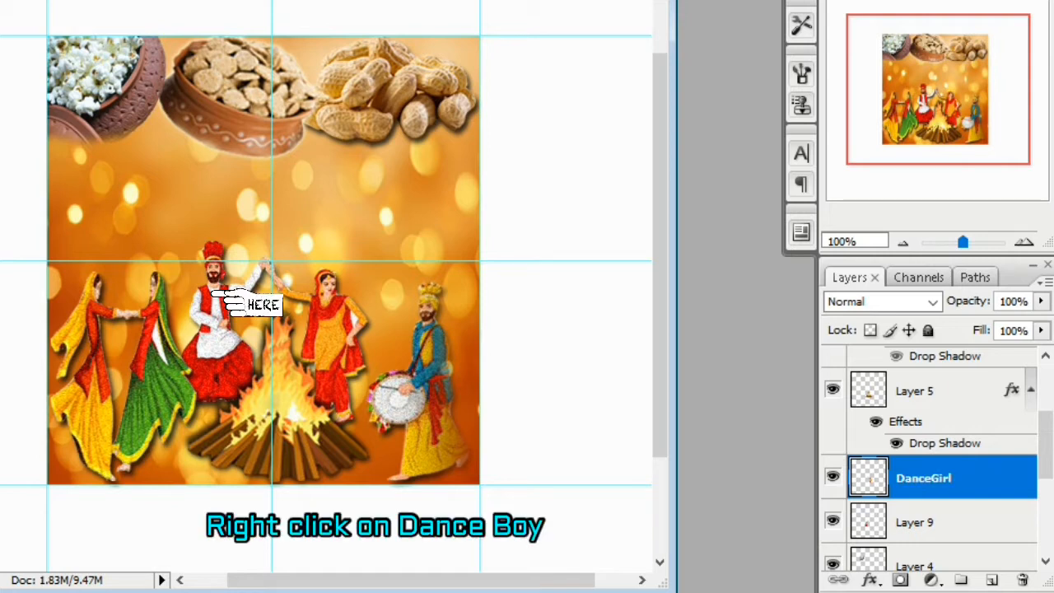
Identify the red-vested dancer's layer from the canvas and rename it as DanceBoy.
right_click(214, 313)
left_click(255, 324)
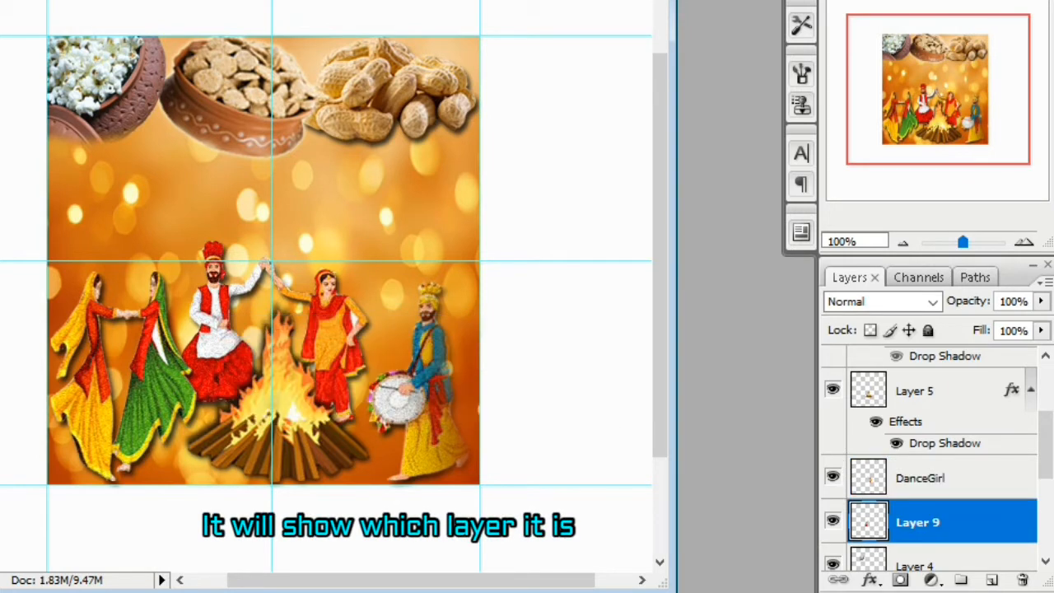
double_click(918, 522)
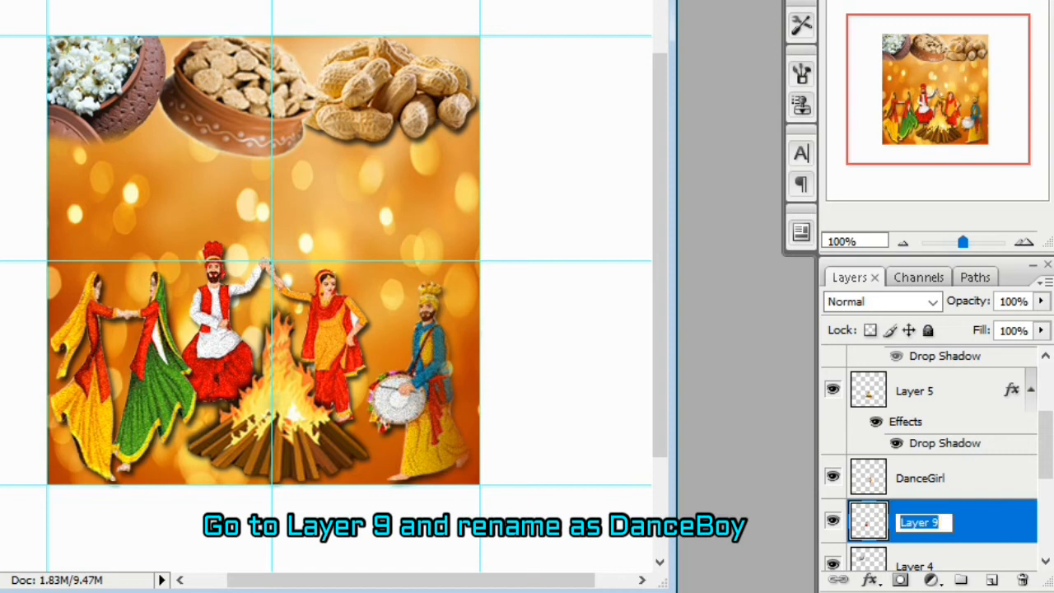
type("Dance")
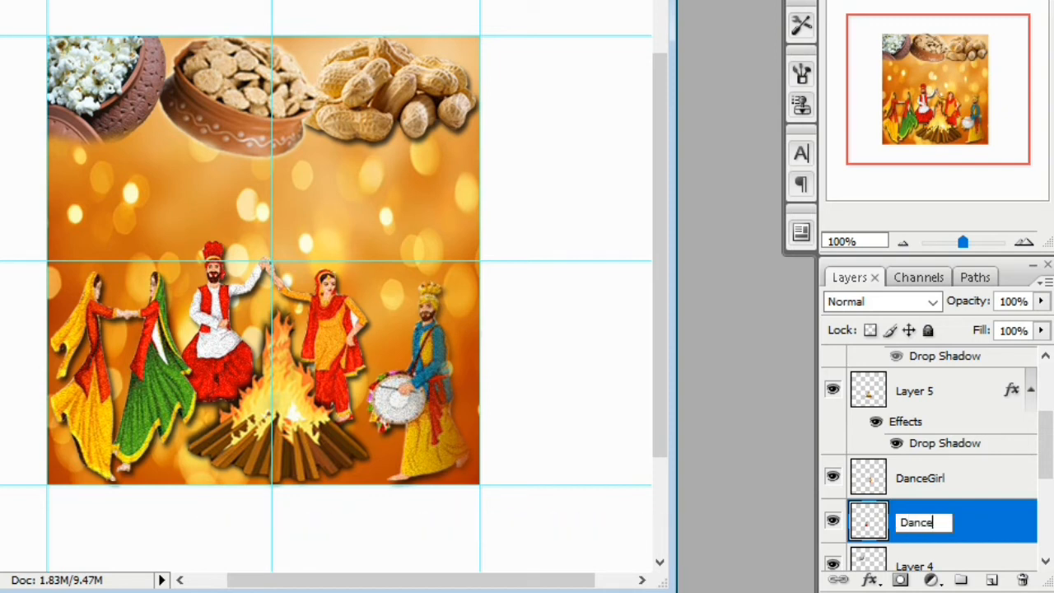
type("Boy")
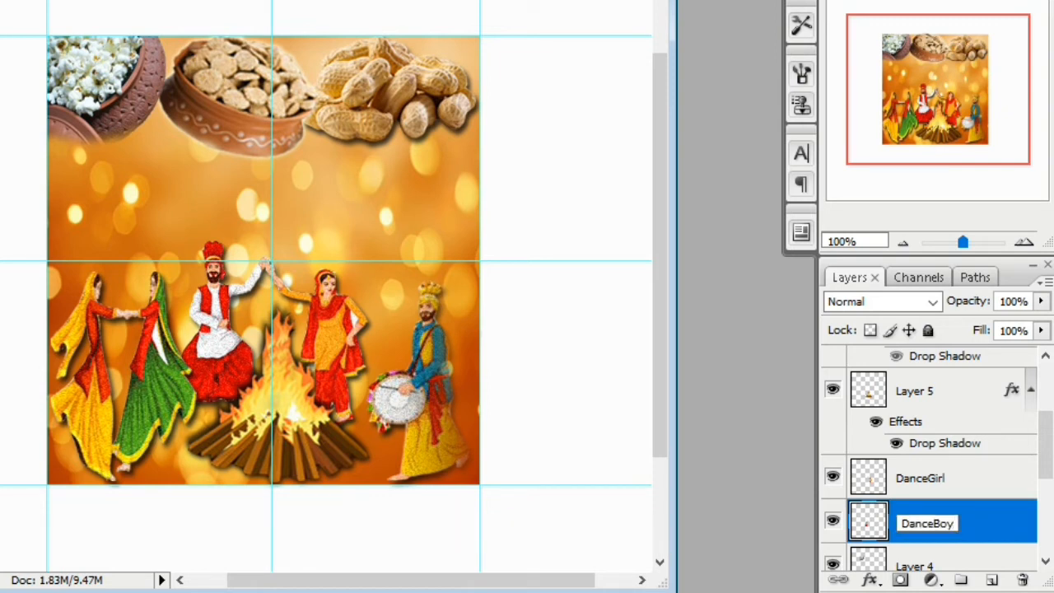
key("Return")
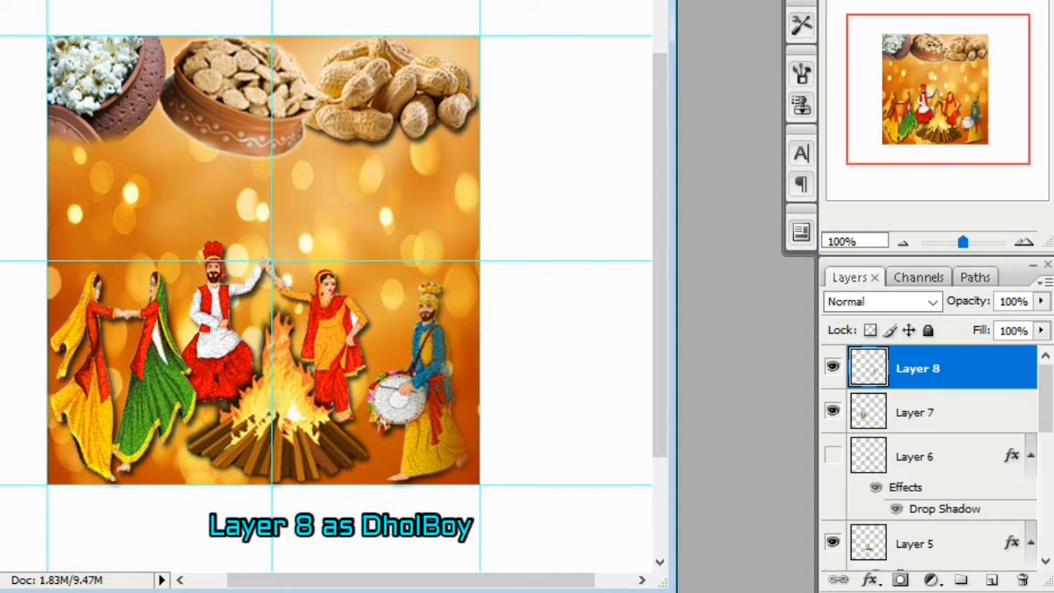
Rename the drummer's layer as DholBoy and the two dancing women's layer as Girls.
double_click(917, 369)
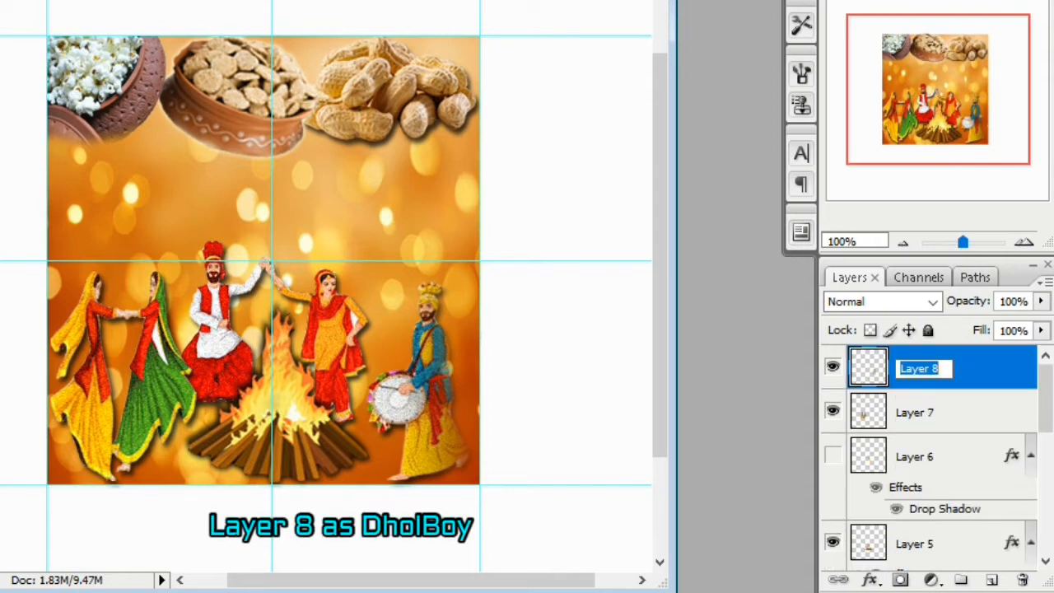
type("DholBoy")
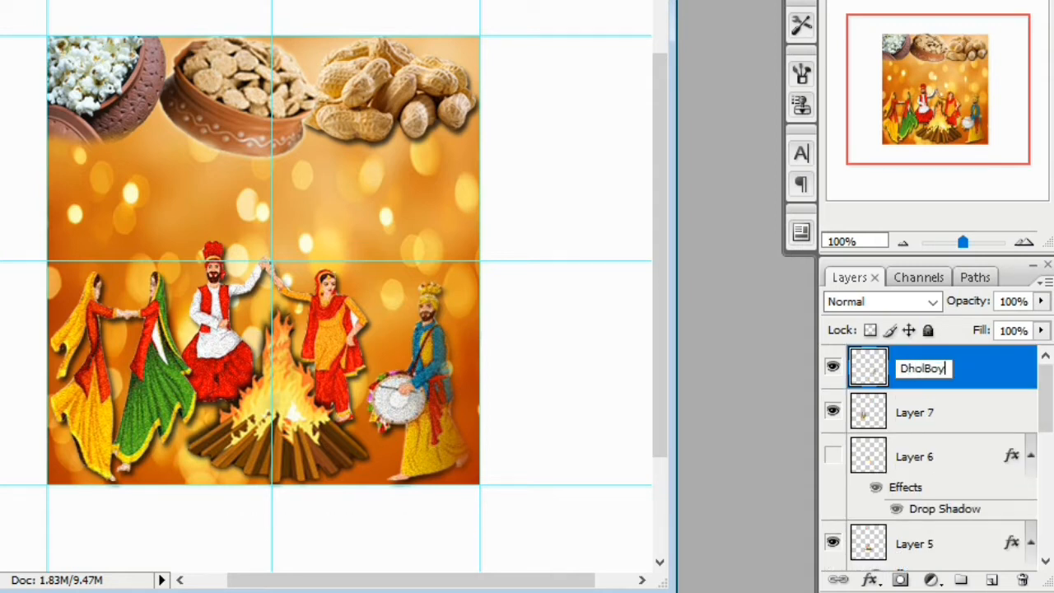
key("Return")
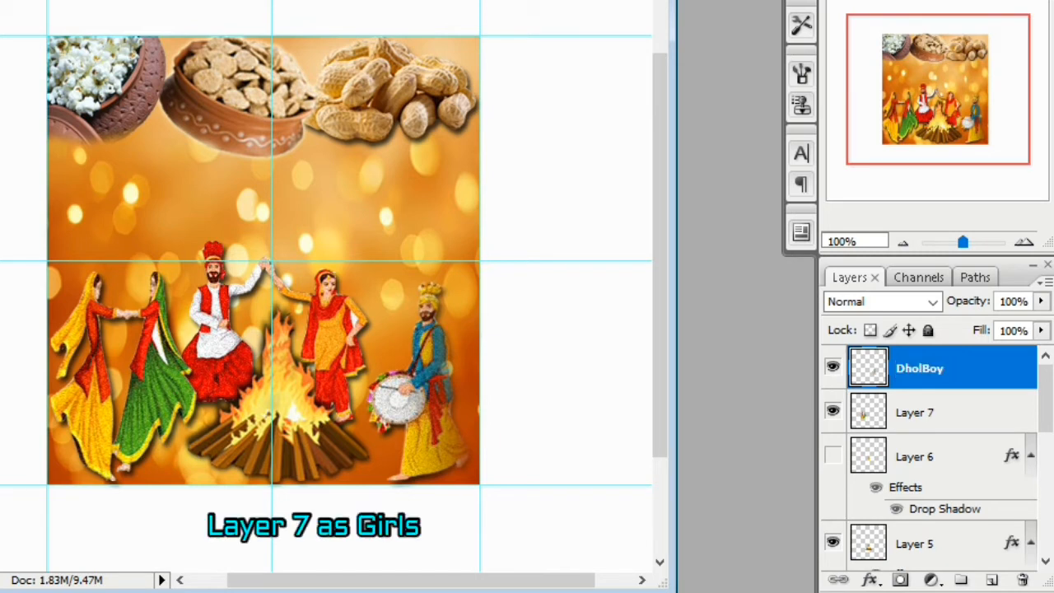
right_click(156, 377)
left_click(213, 392)
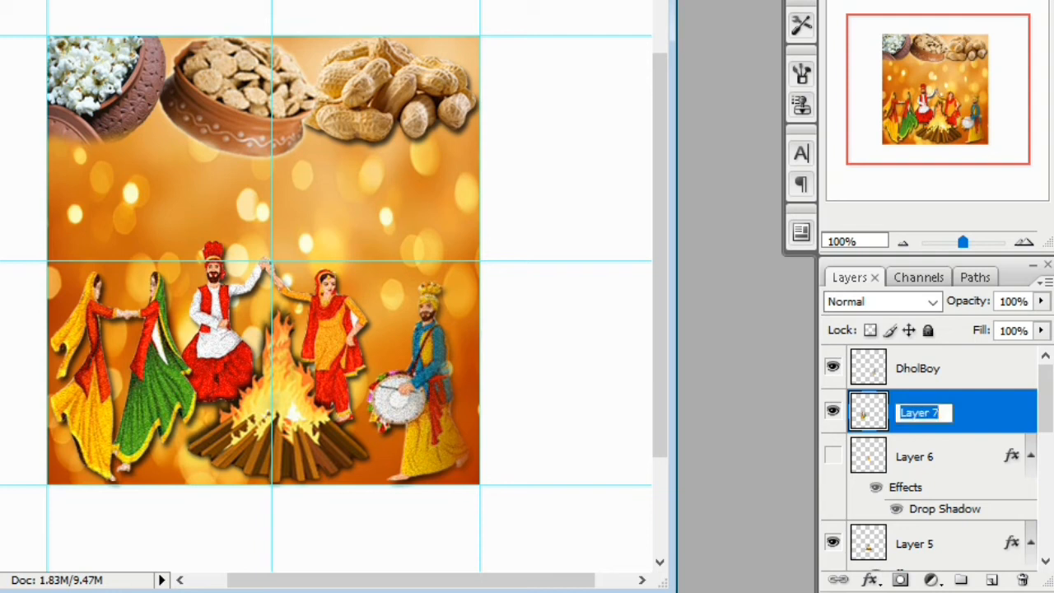
type("Girls")
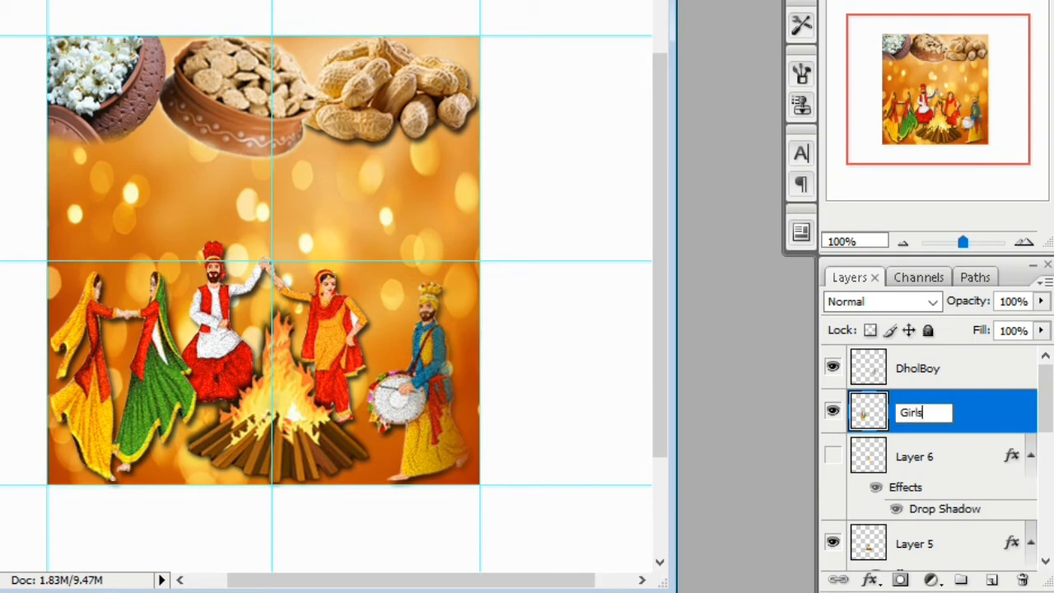
Select the log bonfire's layer from the canvas and rename it as Fire.
right_click(286, 418)
left_click(329, 435)
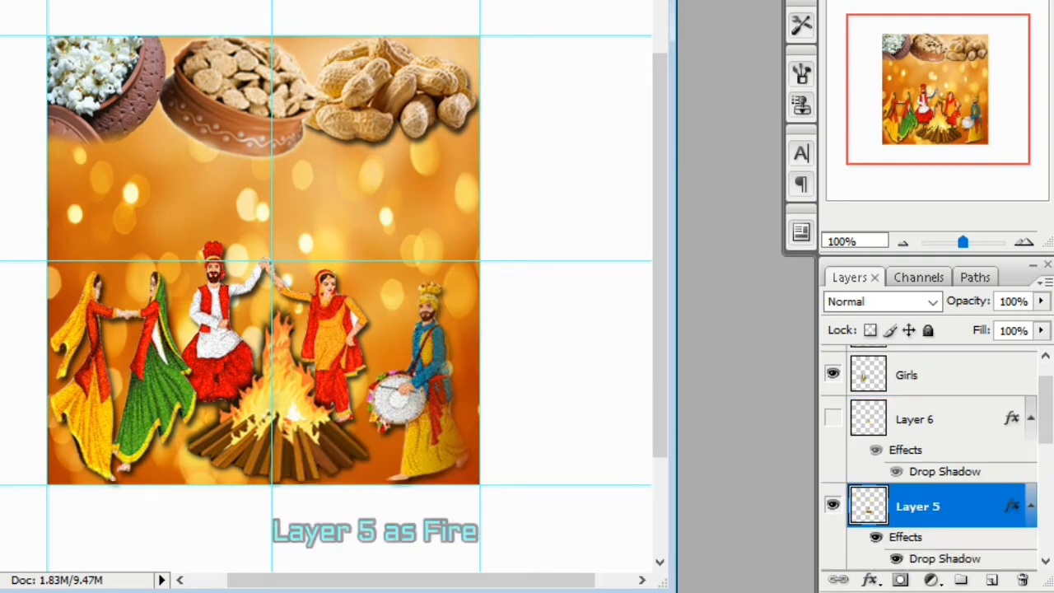
double_click(918, 506)
type("Fire")
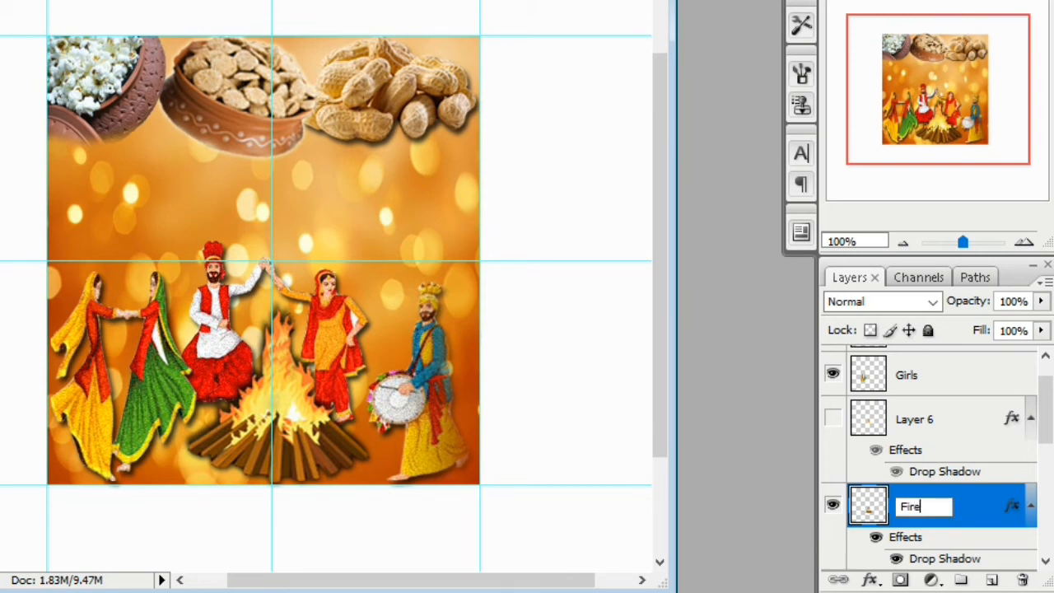
key("Return")
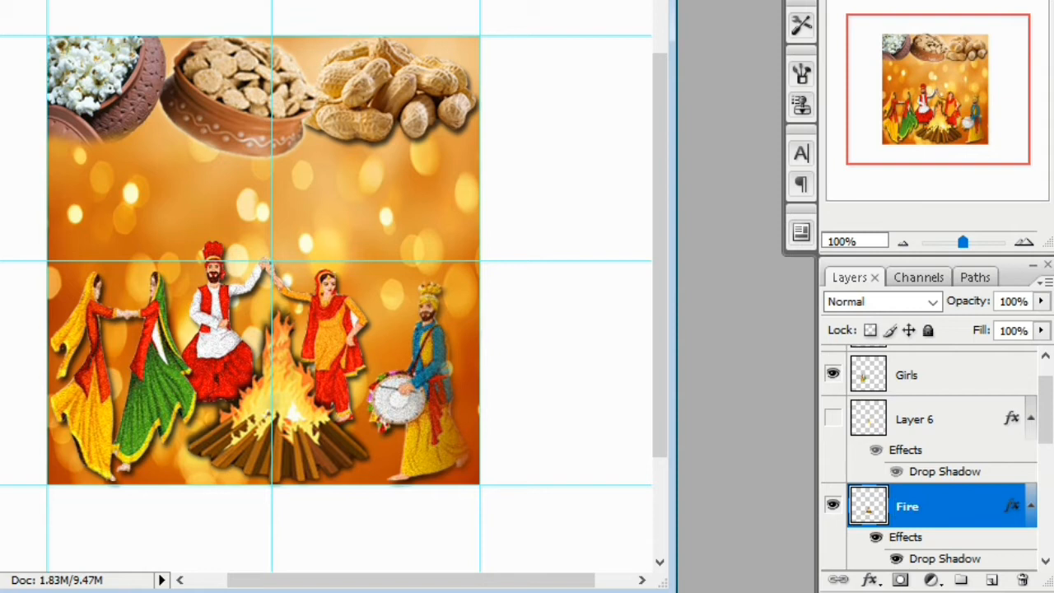
Make the tall flame's layer visible and shift the flame slightly right over the bonfire.
right_click(270, 376)
left_click(321, 388)
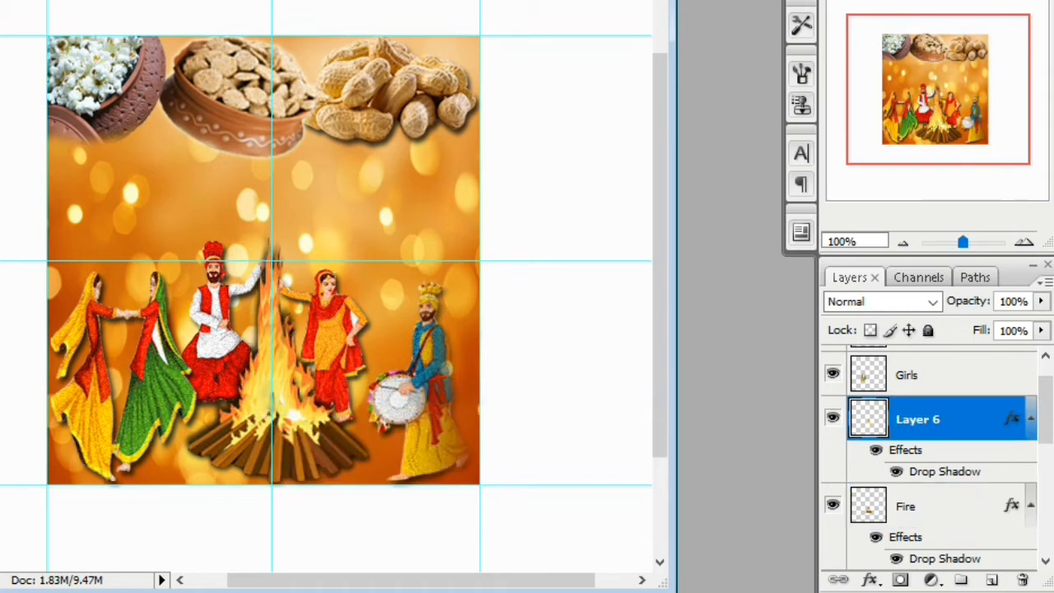
key("shift+Right")
Rename the tall flame's layer, Layer 6, as Fire2.
double_click(917, 419)
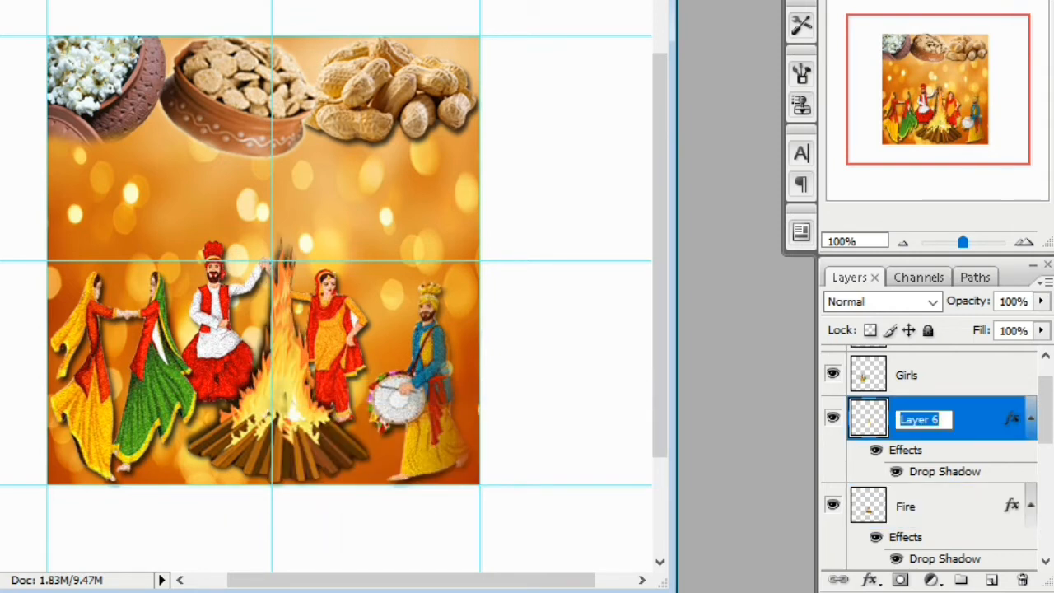
type("Fire2")
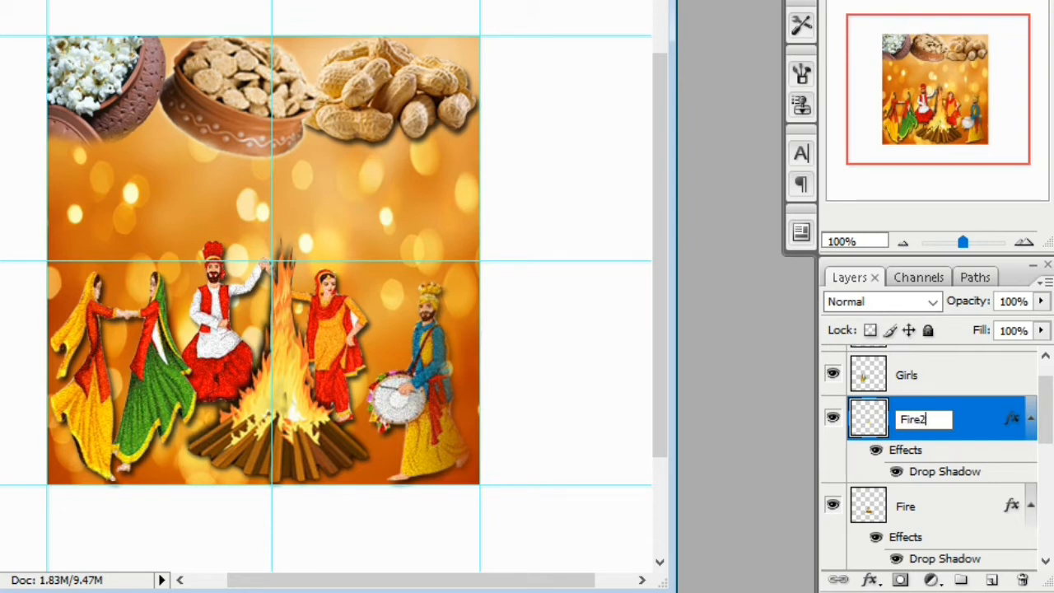
key("Return")
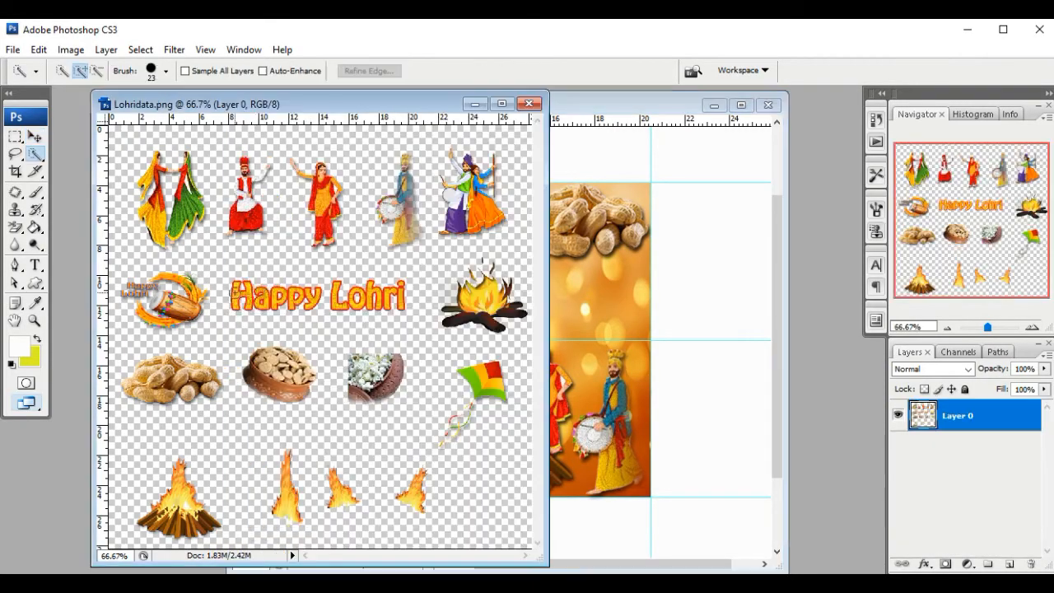
Select the Happy Lohri lettering in Lohridata.png and move it onto the card, centred between the snacks and the dancers.
left_click_drag(234, 292, 389, 289)
key("v")
left_click_drag(354, 311, 521, 289)
key("Right")
key("Right")
key("Right")
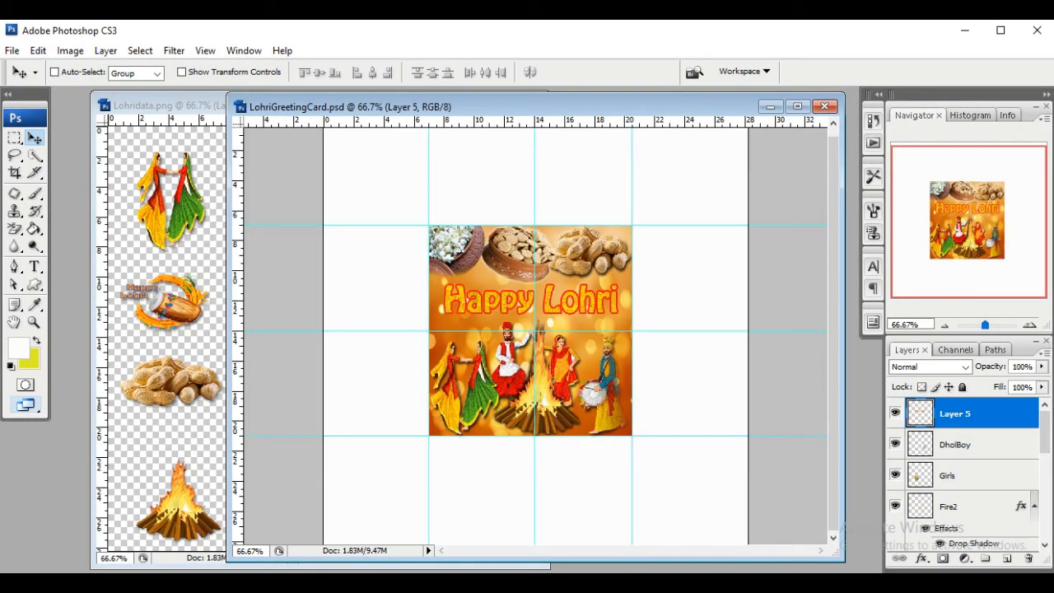
Rename the Happy Lohri lettering's layer as LohriText1.
double_click(956, 414)
left_click(970, 414)
type("LohriText1")
key("Return")
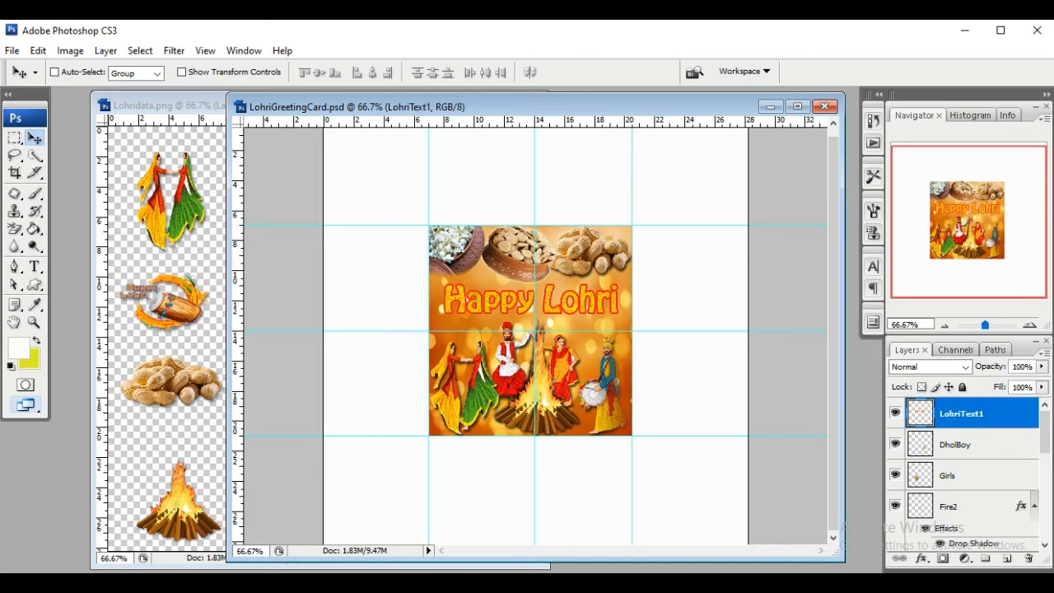
Minimize the Lohridata.png document and add a new layer named UpperShapeIn1 above the lettering in the greeting card.
left_click(164, 105)
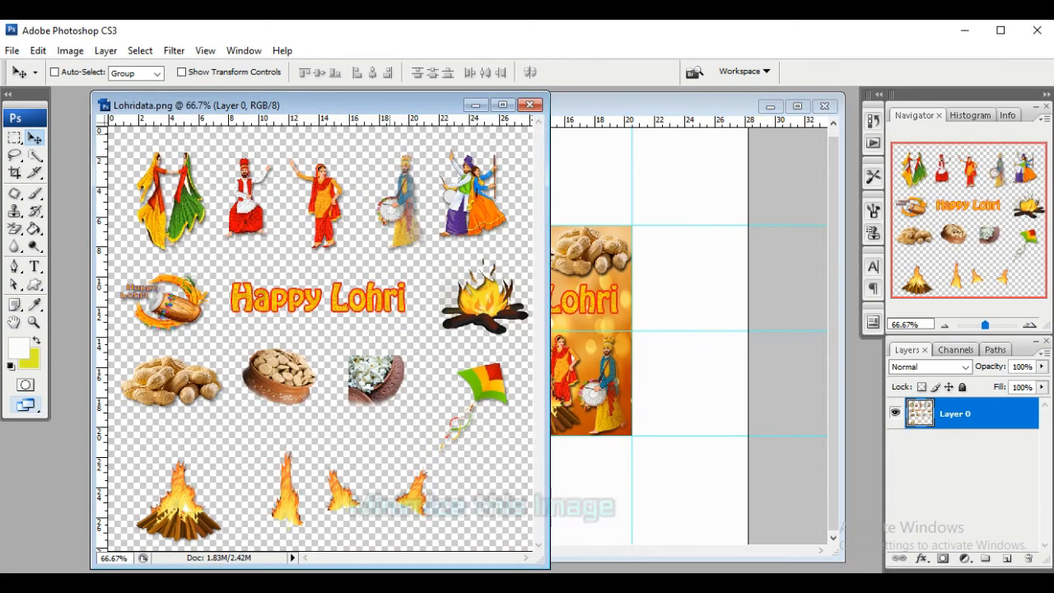
left_click(475, 105)
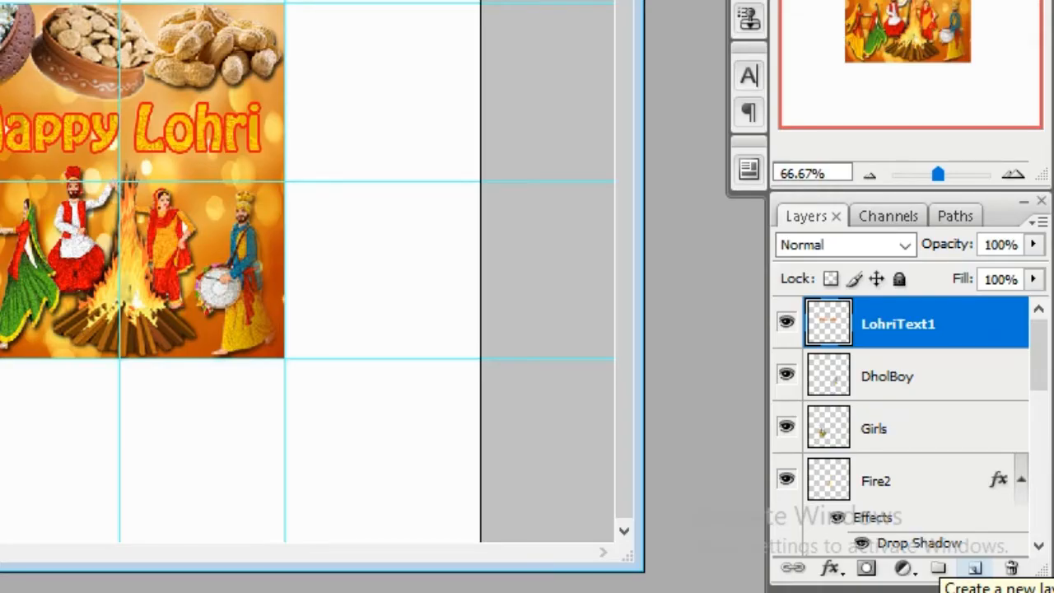
left_click(974, 568)
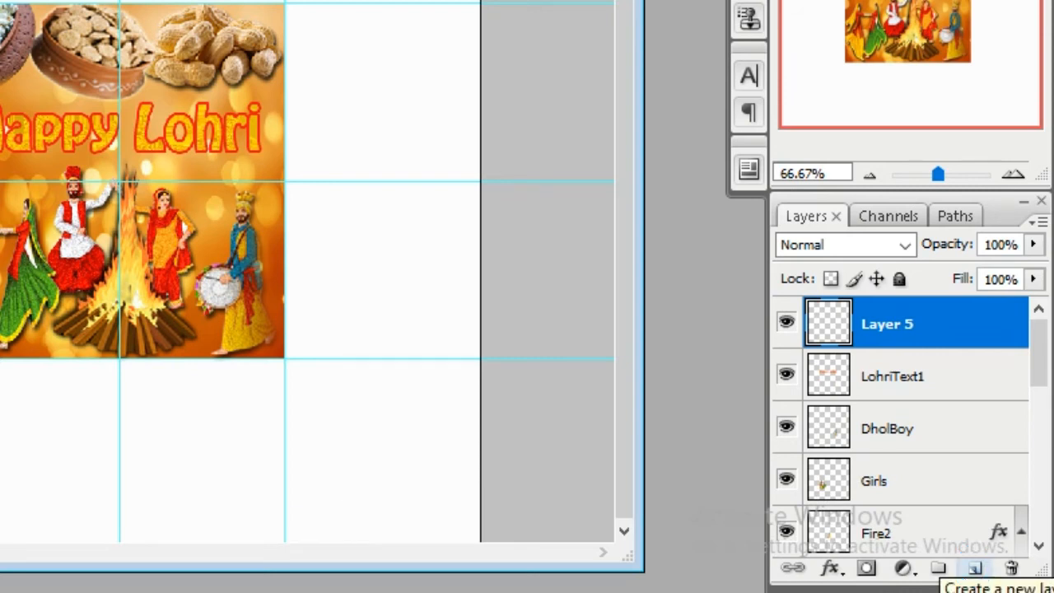
double_click(886, 324)
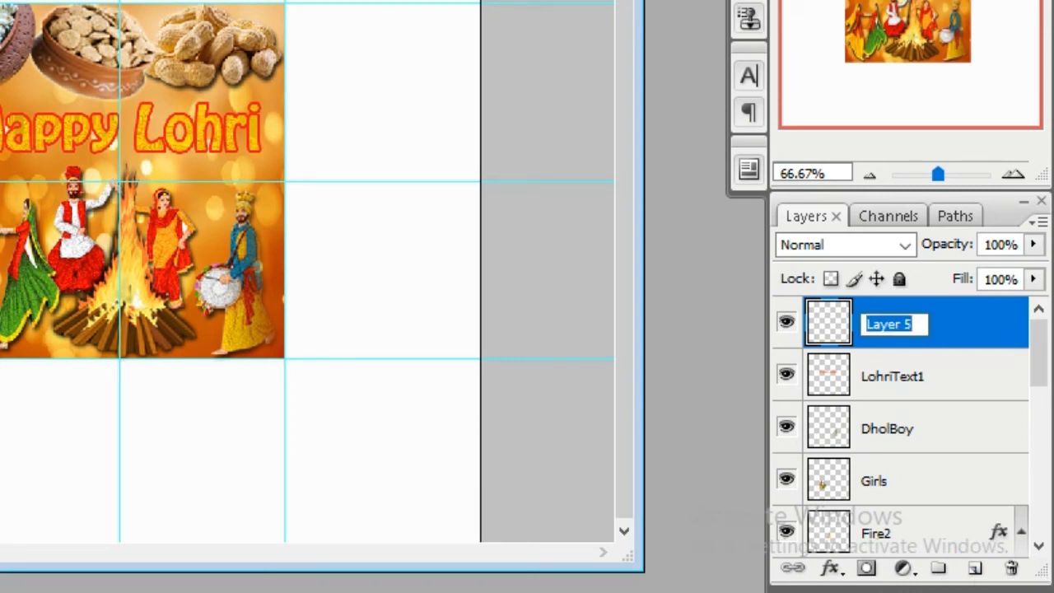
type("UpperShapeIn")
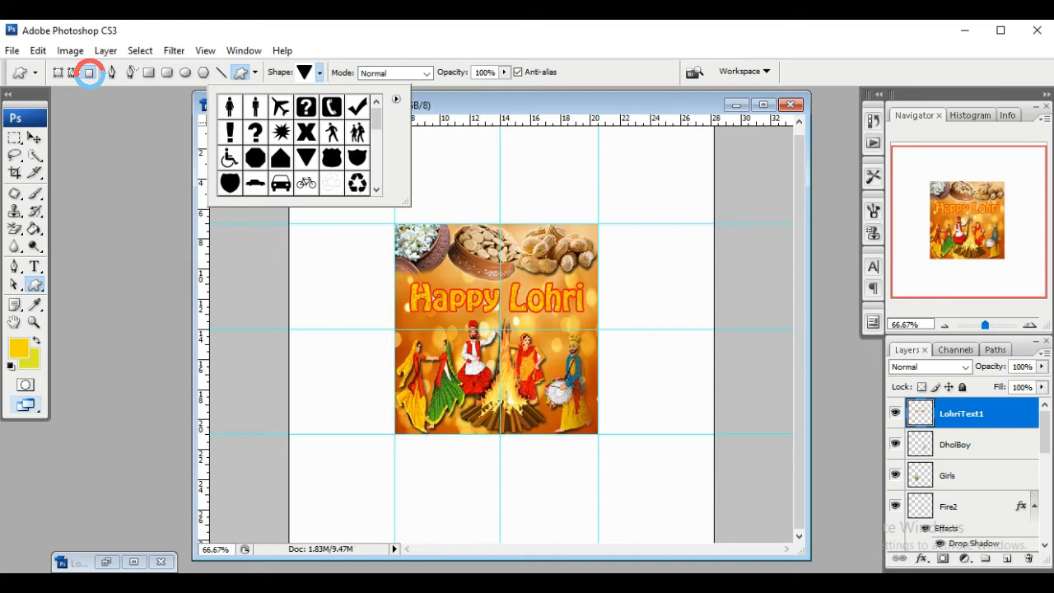
Fill the card's upper half with a yellow downward-pointing triangle custom shape and give its layer a red stroke.
left_click(305, 156)
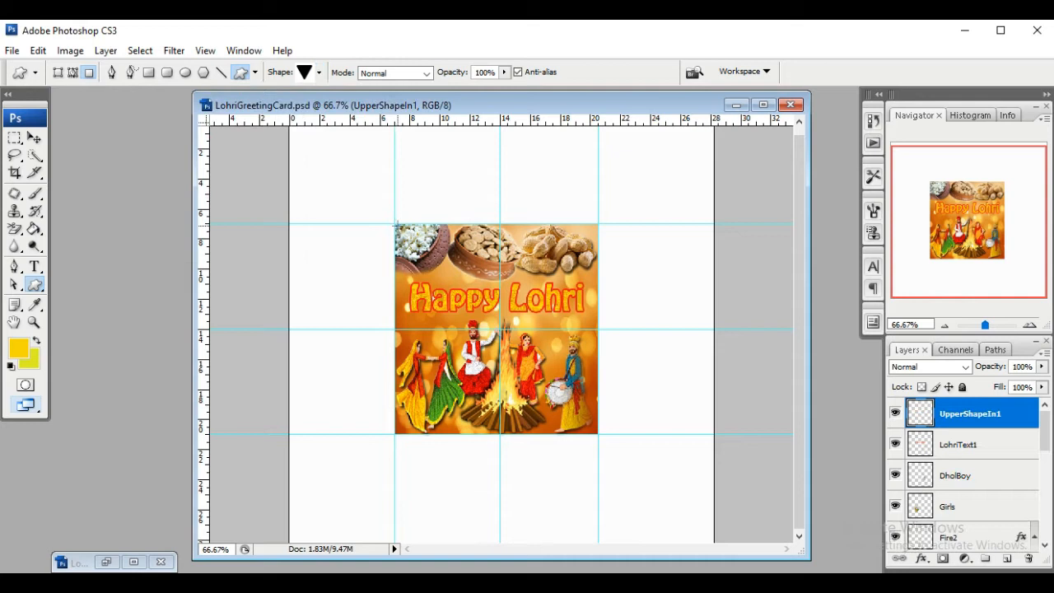
left_click_drag(397, 224, 599, 327)
double_click(995, 404)
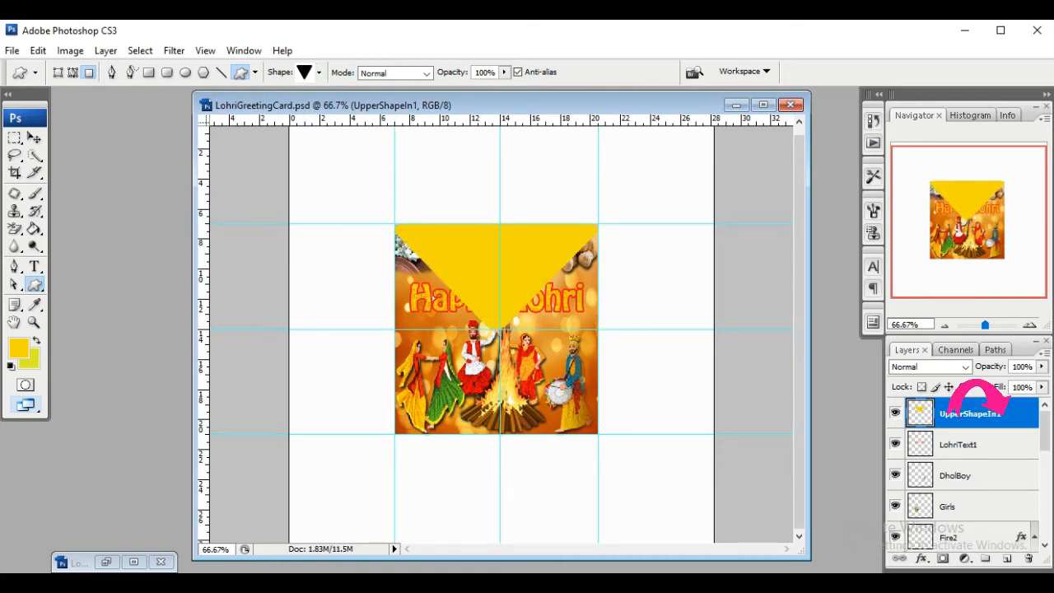
left_click(579, 336)
left_click(990, 106)
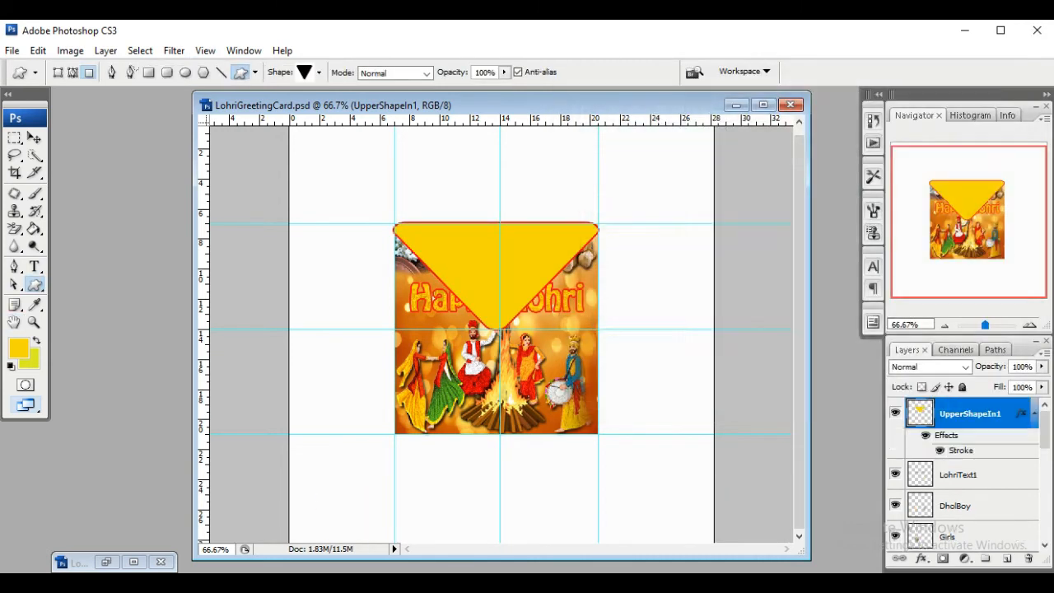
Apply Add Noise to the yellow triangle with amount 50%, Uniform distribution and Monochromatic on.
left_click(174, 50)
mouse_move(247, 257)
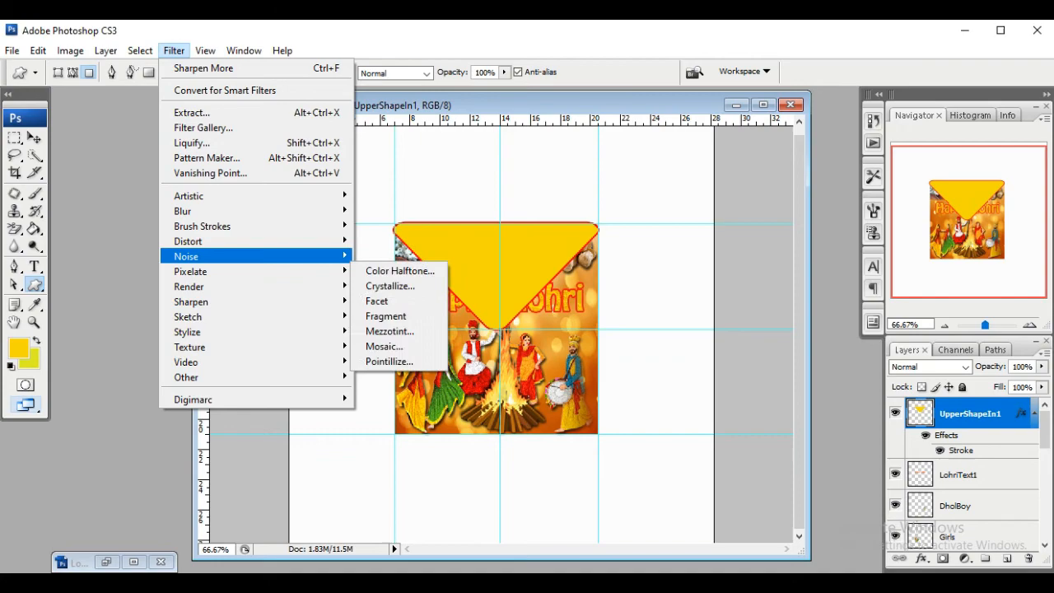
left_click(393, 257)
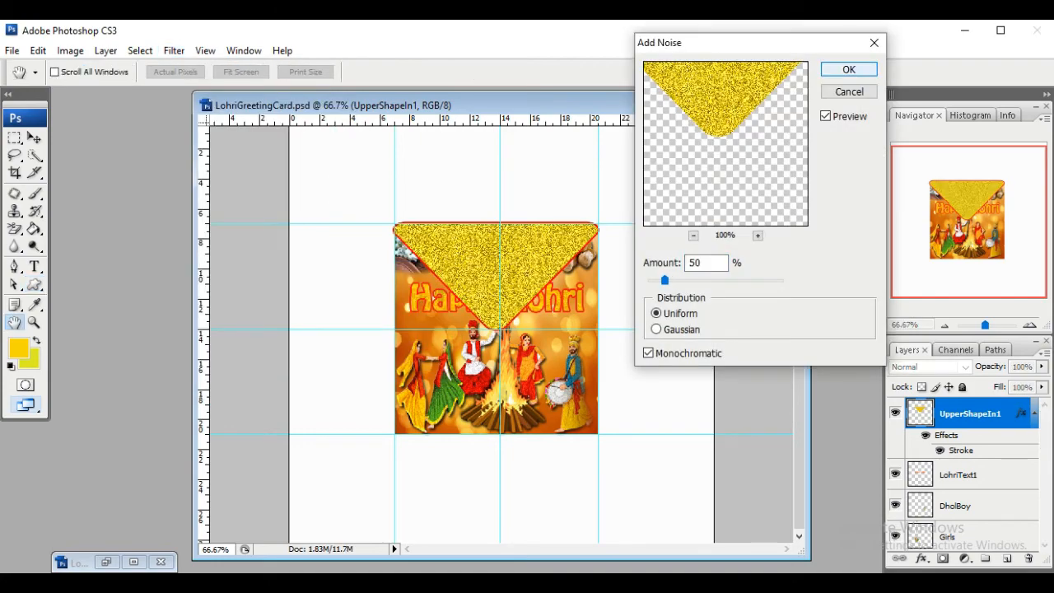
key("Return")
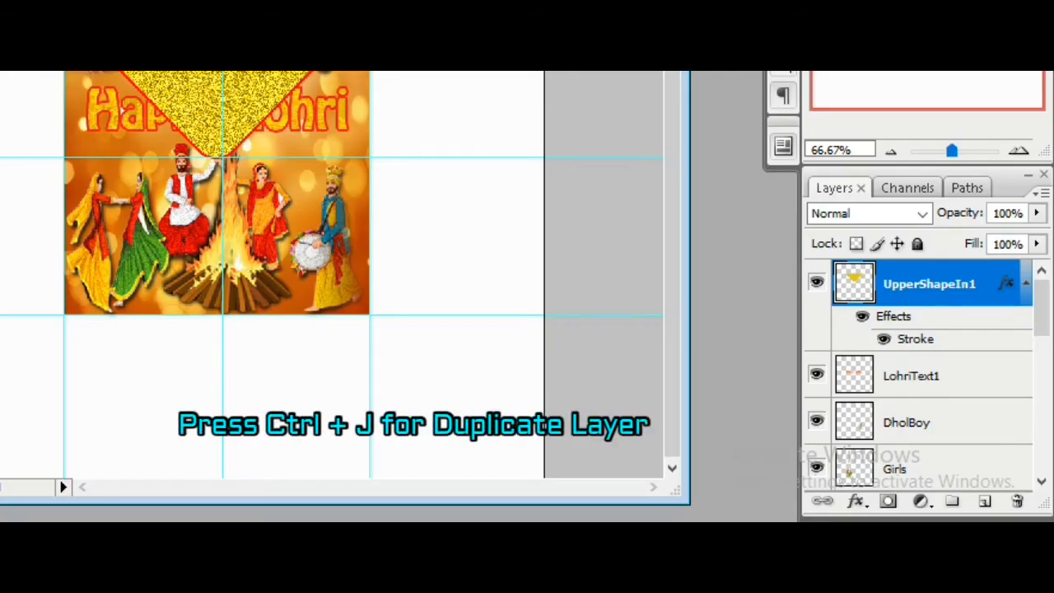
Duplicate the UpperShapeIn1 triangle layer and rename the copy as LeftShapeIn1.
key("ctrl+j")
double_click(931, 284)
key("End")
key("BackSpace")
key("BackSpace")
key("BackSpace")
key("BackSpace")
key("BackSpace")
key("BackSpace")
key("BackSpace")
key("BackSpace")
key("BackSpace")
key("BackSpace")
key("BackSpace")
key("BackSpace")
key("BackSpace")
key("BackSpace")
key("BackSpace")
key("BackSpace")
key("BackSpace")
key("BackSpace")
type("Le")
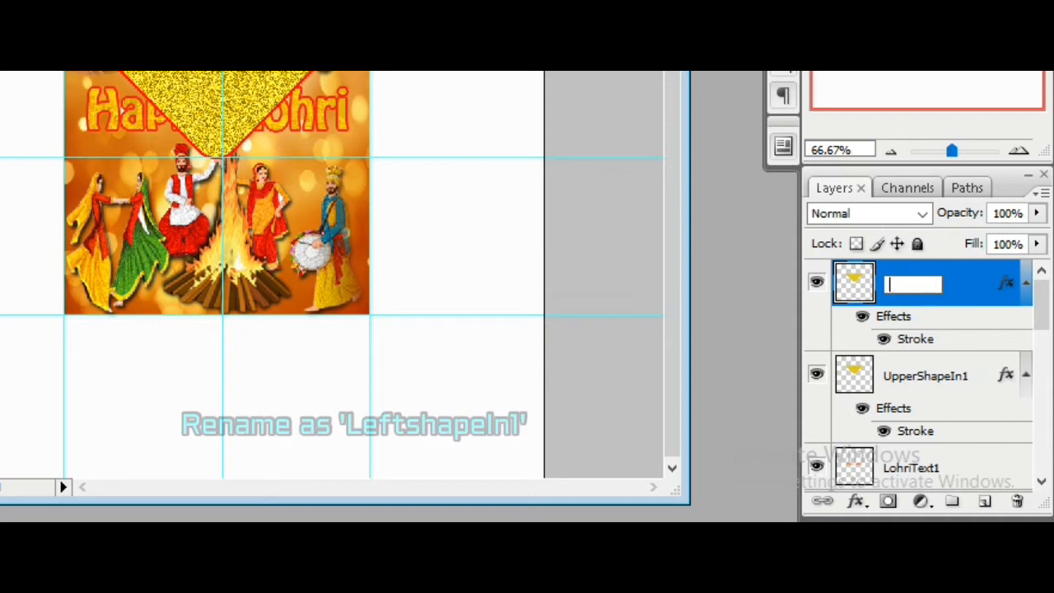
type("ftShapeIn")
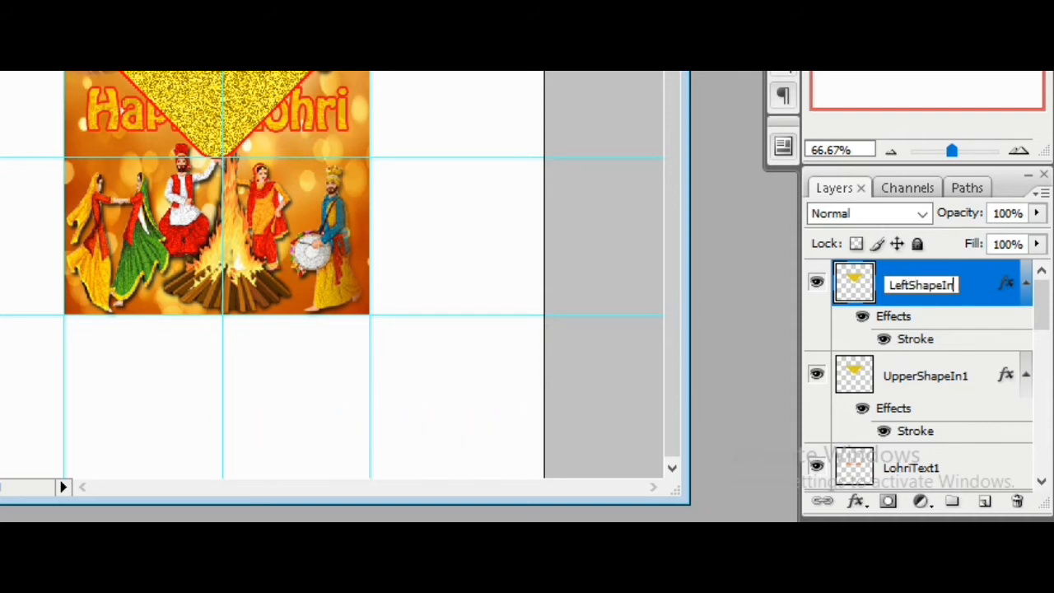
type("1")
key("Return")
Rotate the LeftShapeIn1 triangle 90° counterclockwise and apply the transformation.
key("ctrl+t")
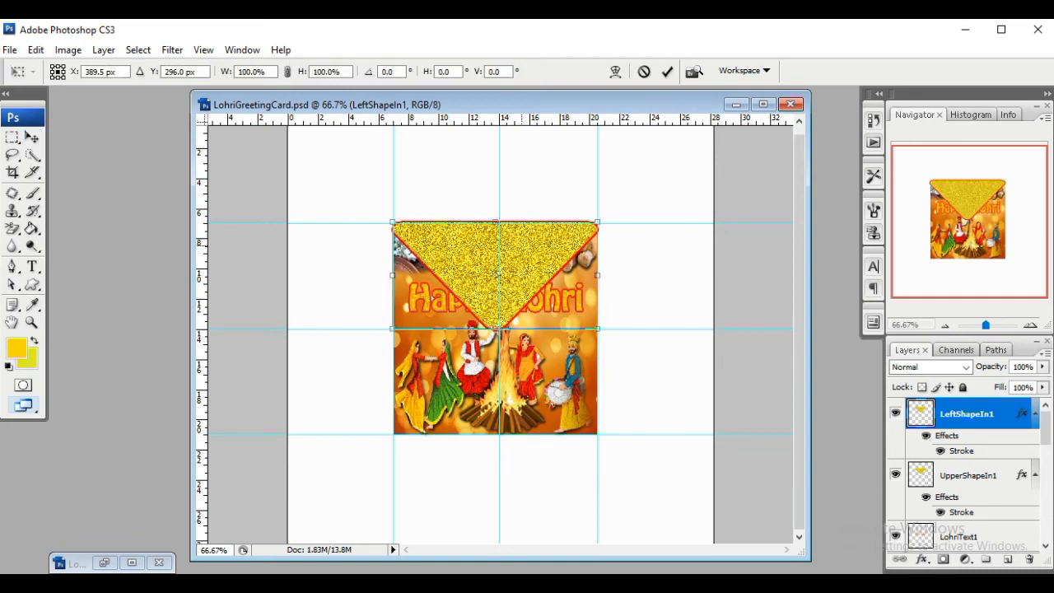
key("ctrl+plus")
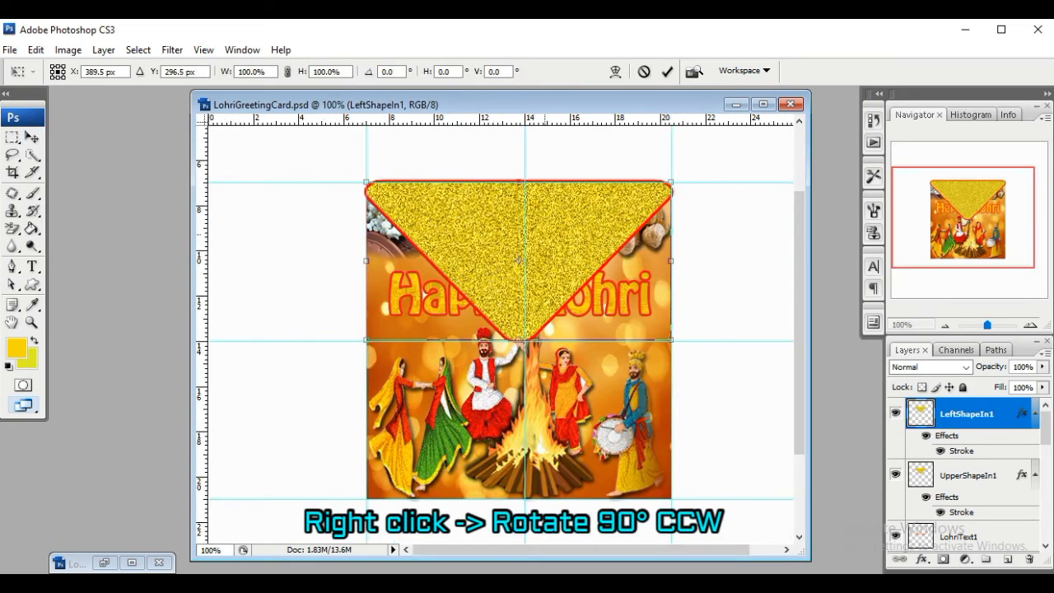
right_click(542, 236)
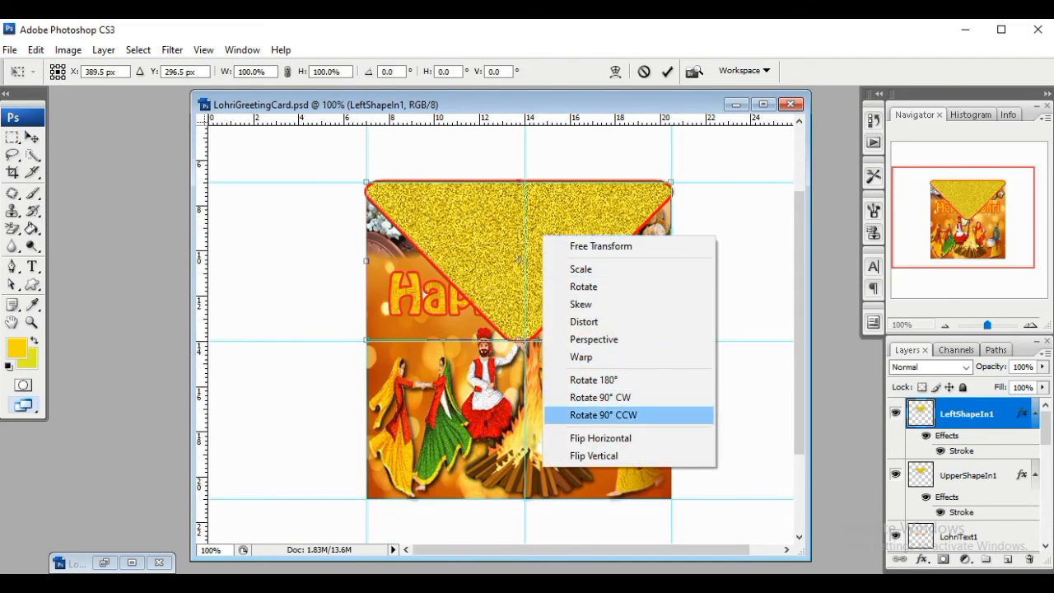
left_click(603, 414)
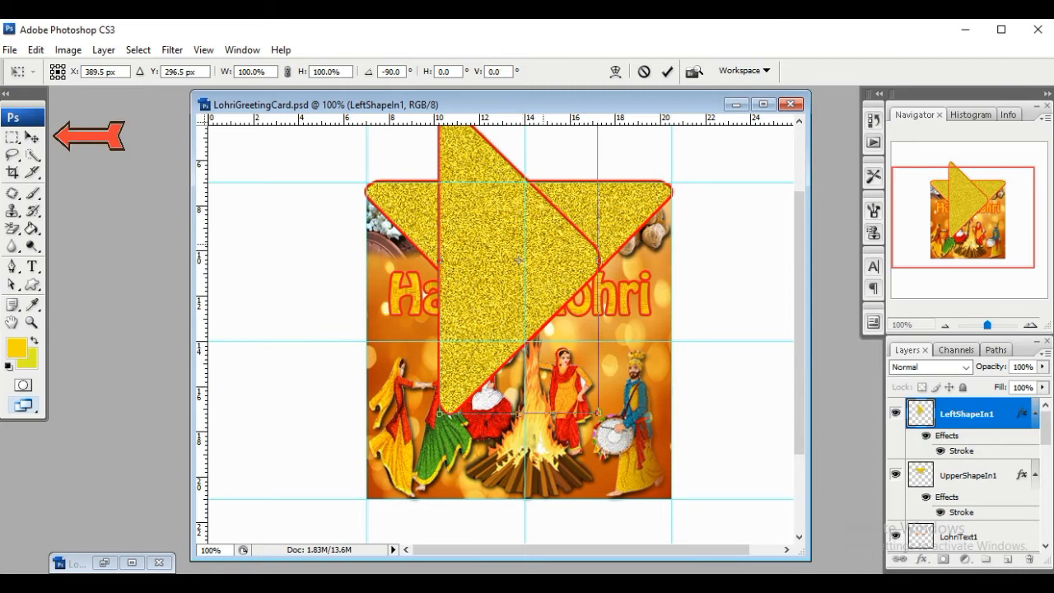
key("v")
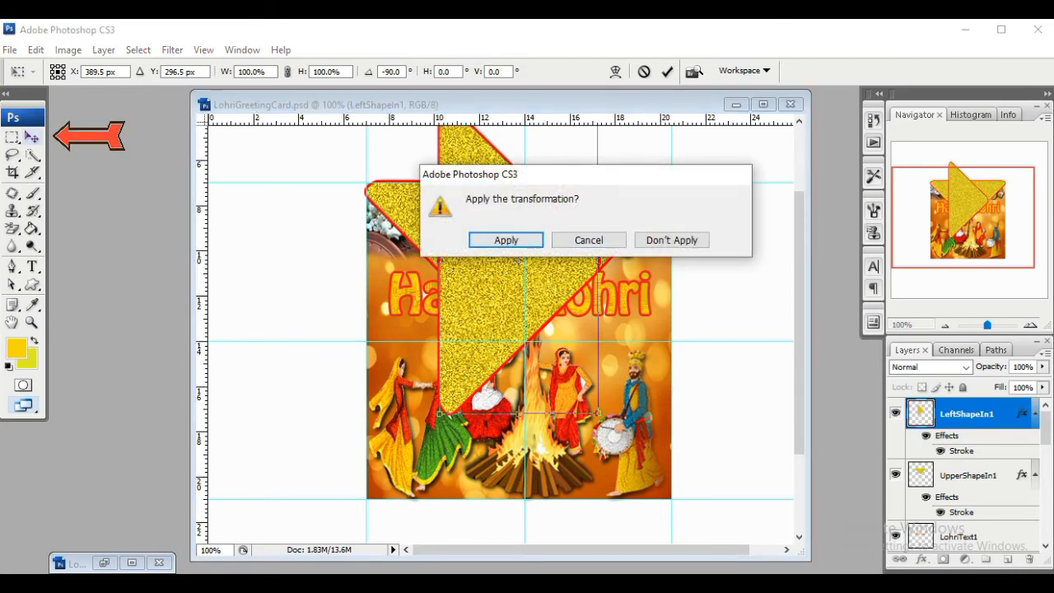
left_click(507, 240)
Move the LeftShapeIn1 triangle against the card's left edge and stretch it down to the lower guide.
left_click_drag(541, 234, 466, 308)
key("ctrl+t")
left_click_drag(443, 489, 443, 499)
key("Return")
Duplicate the LeftShapeIn1 layer as RightShapeIn1.
right_click(979, 407)
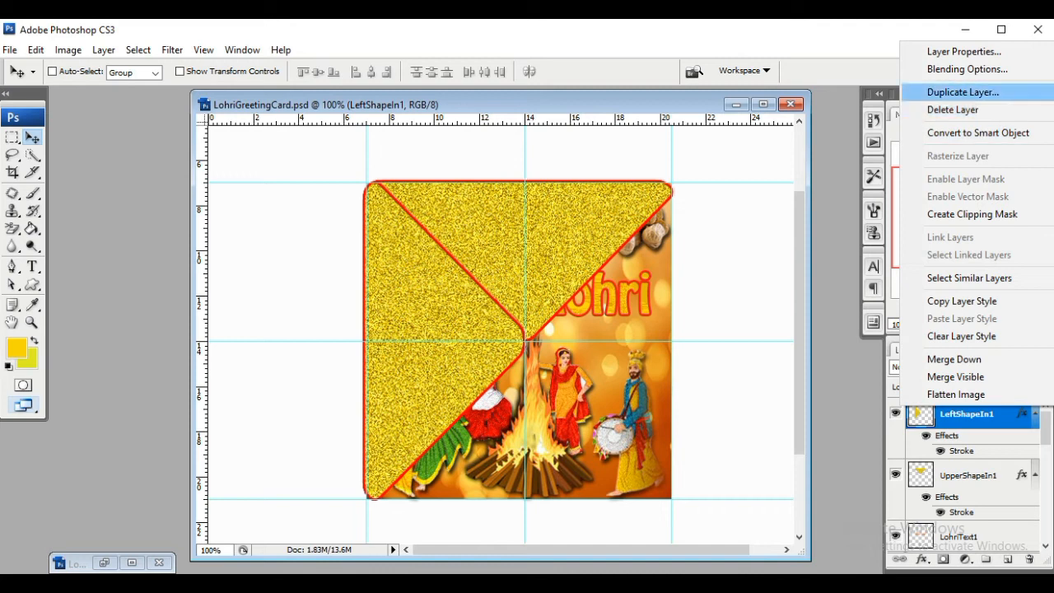
left_click(962, 92)
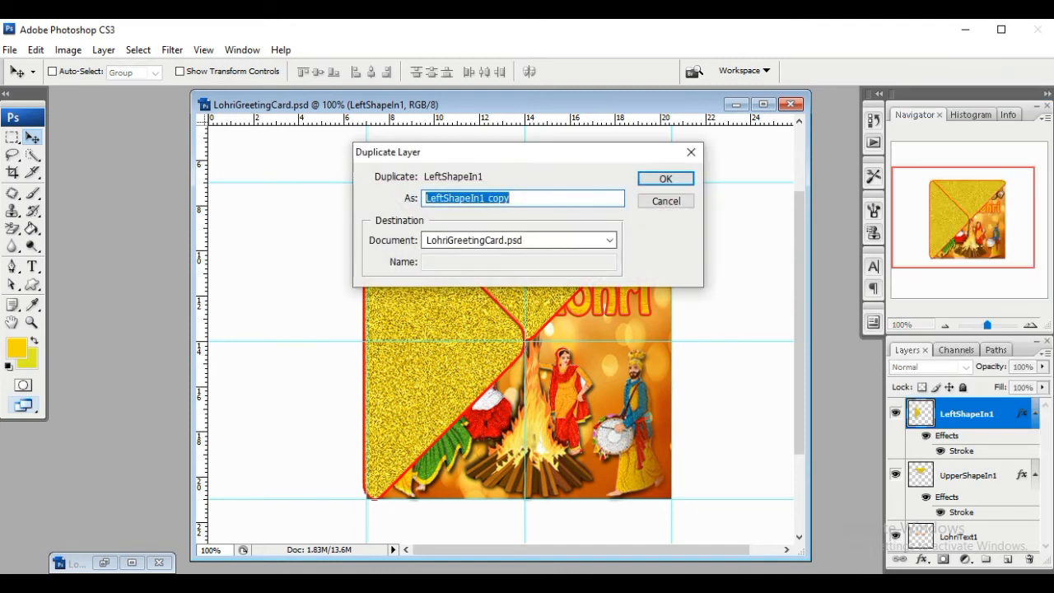
key("BackSpace")
key("BackSpace")
key("BackSpace")
key("BackSpace")
type("Right")
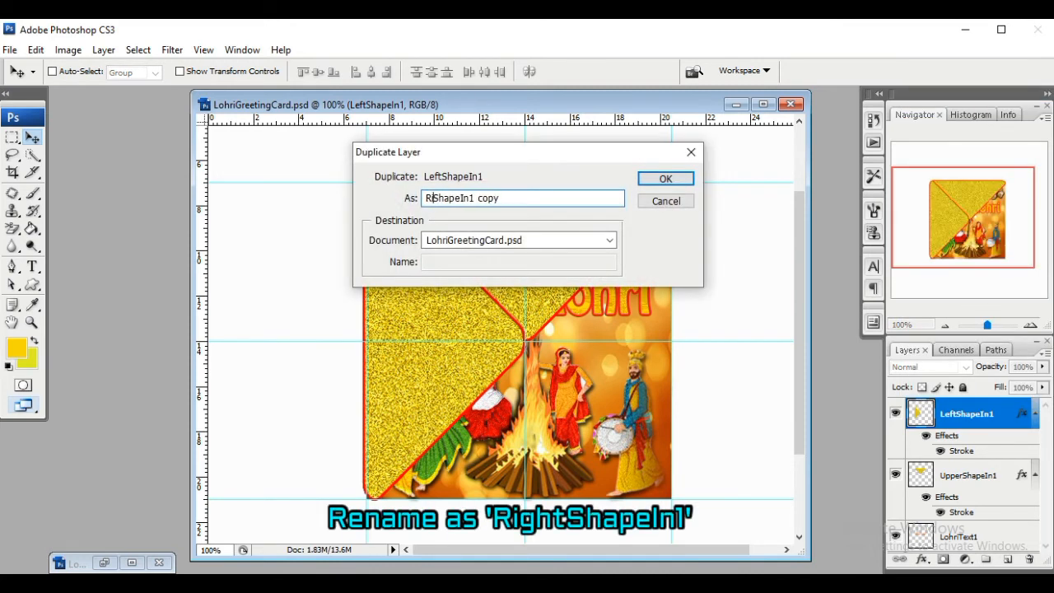
key("BackSpace")
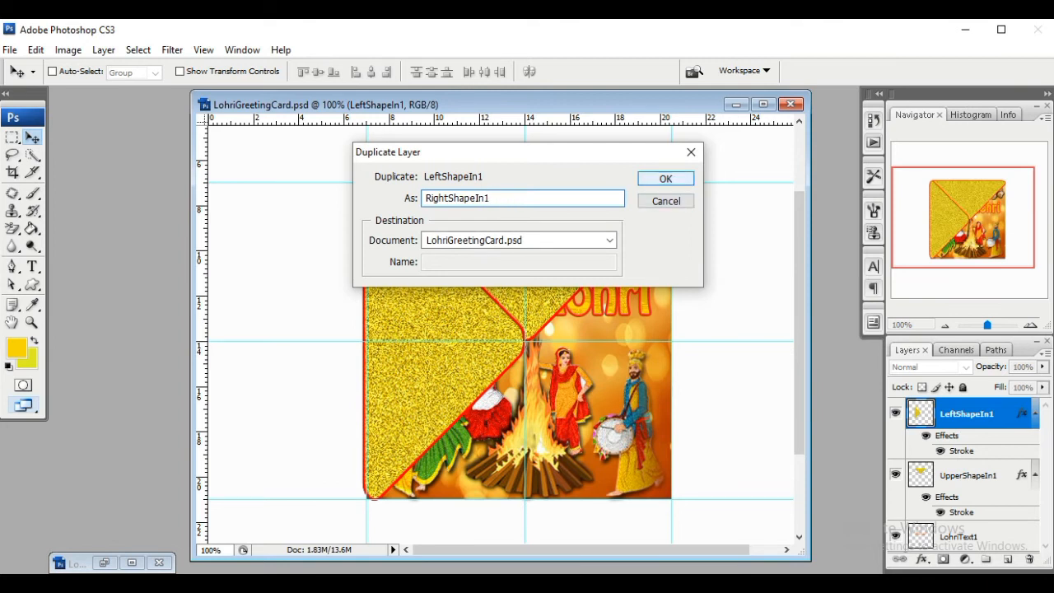
key("Return")
Rotate the RightShapeIn1 triangle 180° and apply the transformation.
key("ctrl+t")
right_click(454, 321)
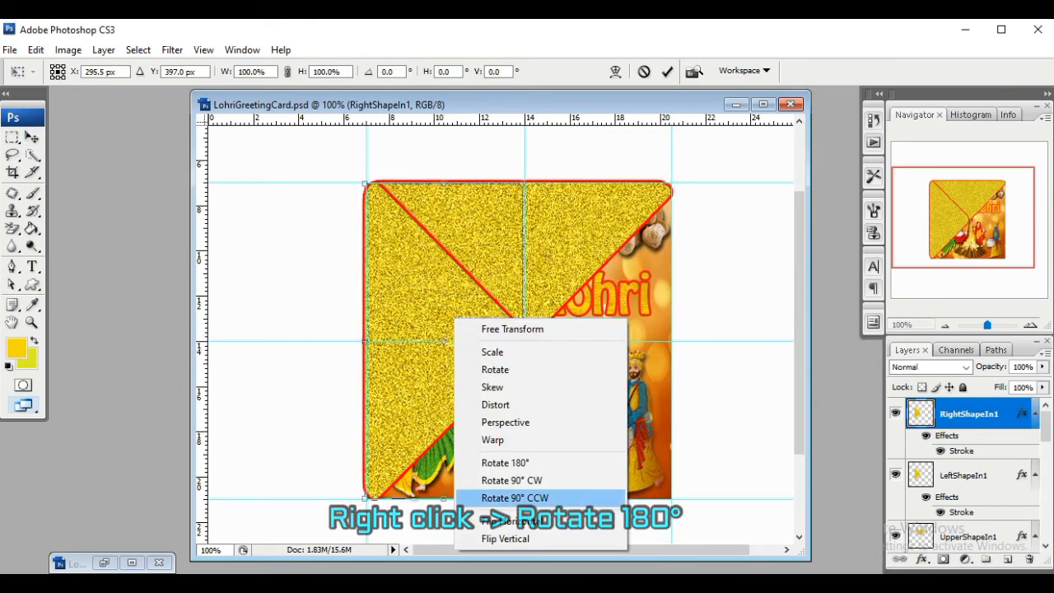
left_click(502, 463)
key("v")
key("Return")
Move the RightShapeIn1 triangle against the card's right edge and narrow it so its tip meets the centre guide.
left_click_drag(443, 308, 591, 296)
key("ctrl+t")
left_click_drag(512, 340, 529, 340)
key("Return")
Duplicate the UpperShapeIn1 layer as DownShapeIn1.
left_click_drag(1046, 427, 1046, 440)
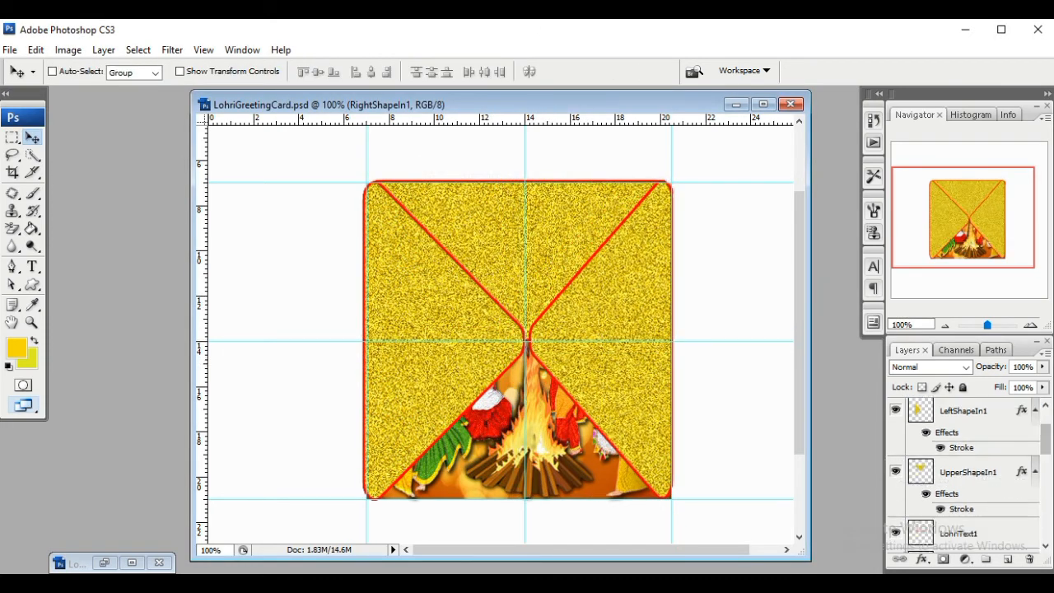
left_click(972, 476)
right_click(971, 478)
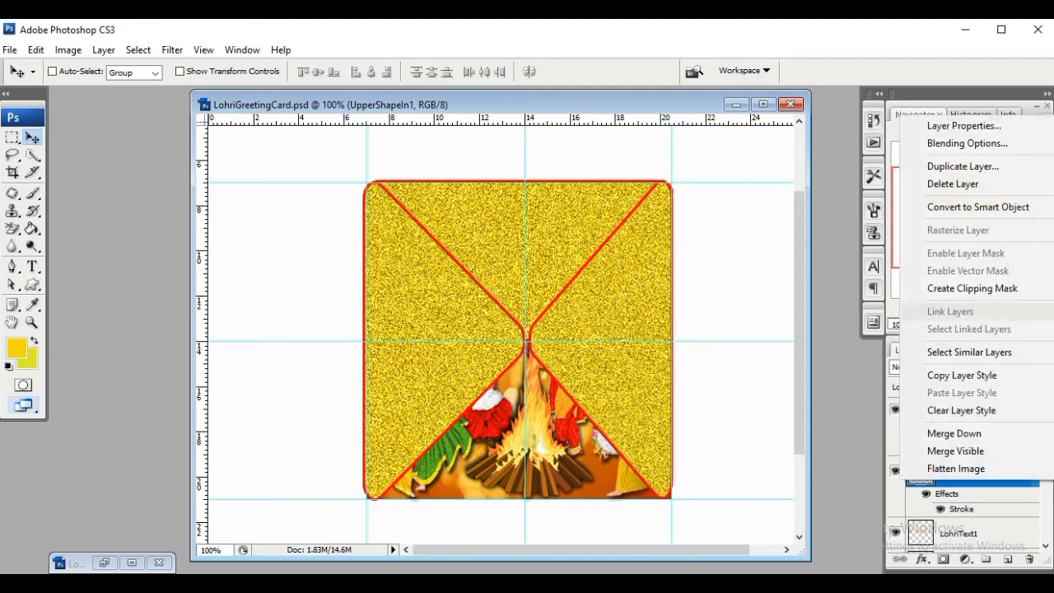
left_click(963, 166)
key("Home")
key("Delete")
key("Delete")
key("Delete")
key("Delete")
key("Delete")
type("Down")
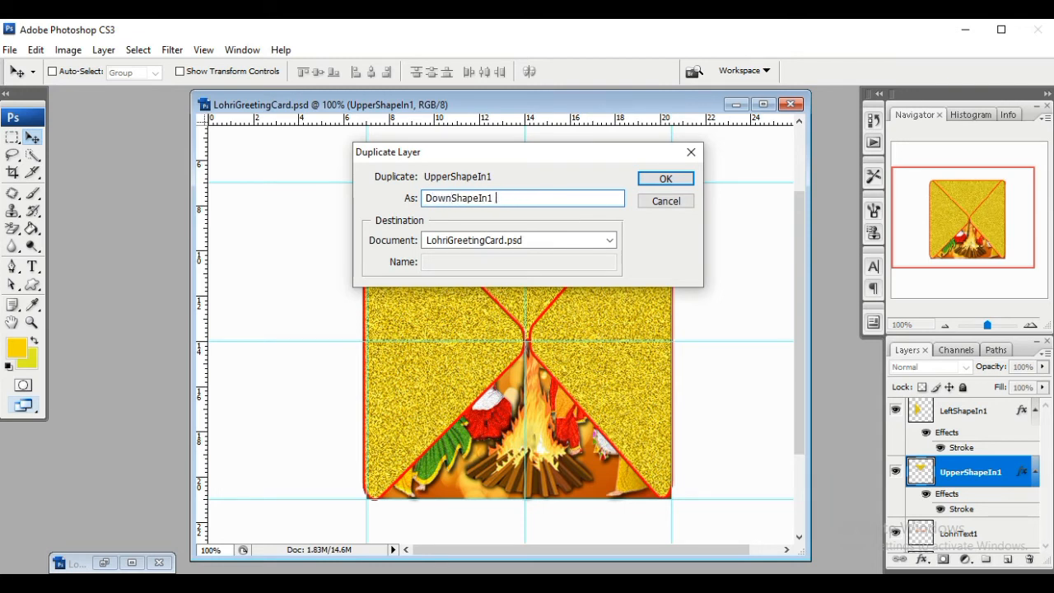
key("Return")
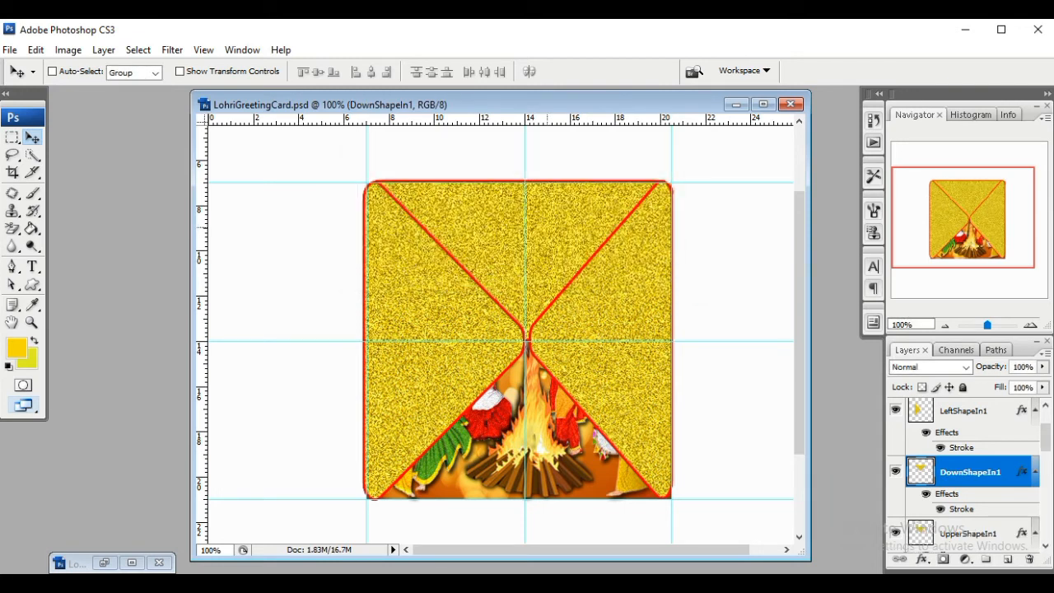
Rotate the DownShapeIn1 triangle 180° and move it down to cover the card's lower half.
key("ctrl+t")
right_click(548, 224)
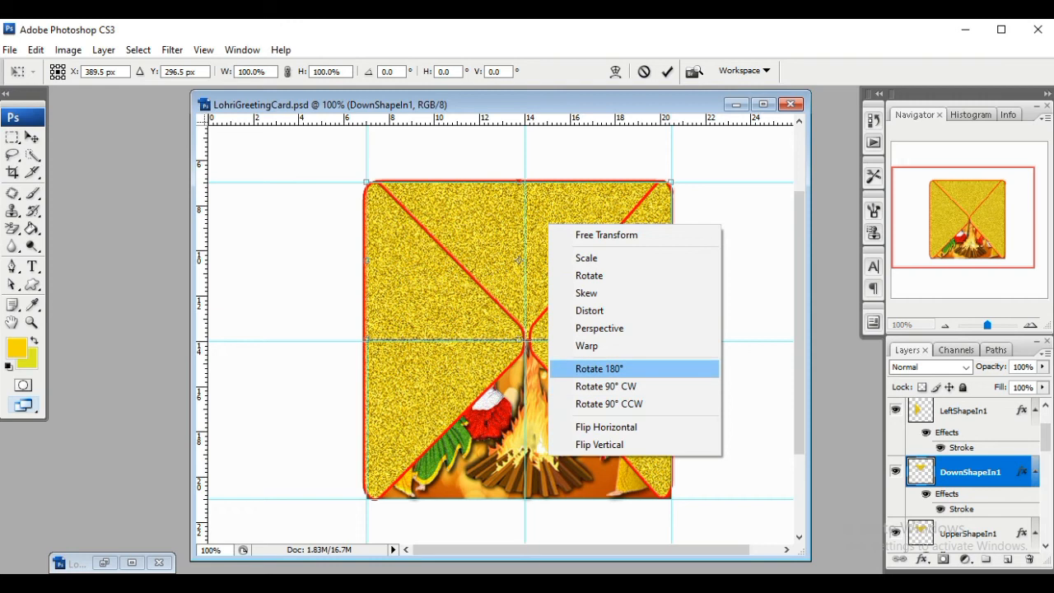
left_click(600, 369)
left_click(32, 138)
key("Return")
left_click_drag(547, 237, 549, 383)
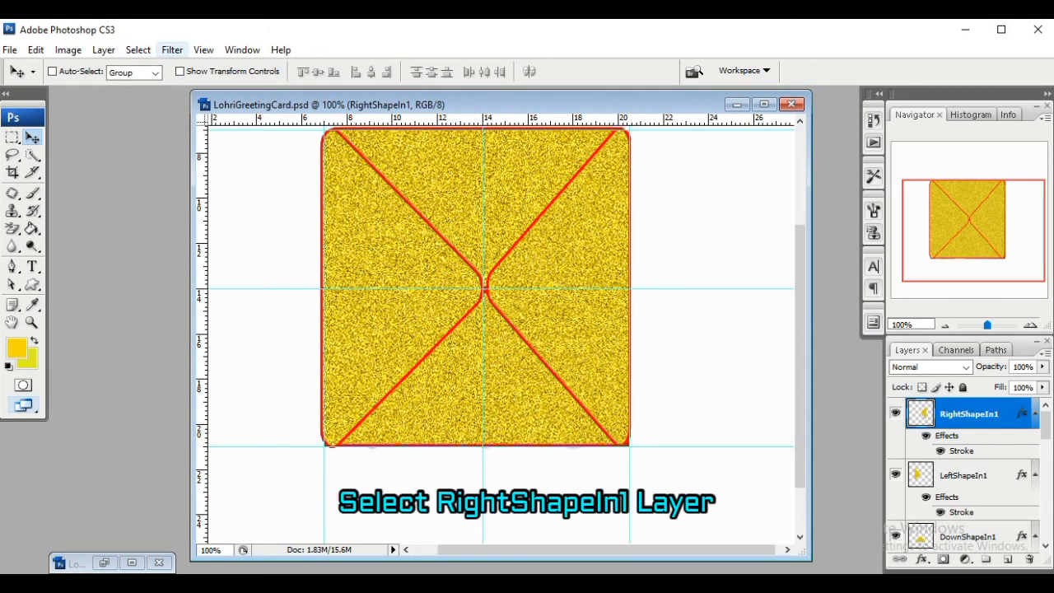
Apply Add Noise to the RightShapeIn1 triangle with amount 50%, Uniform distribution and Monochromatic on.
left_click(173, 50)
mouse_move(184, 256)
left_click(383, 252)
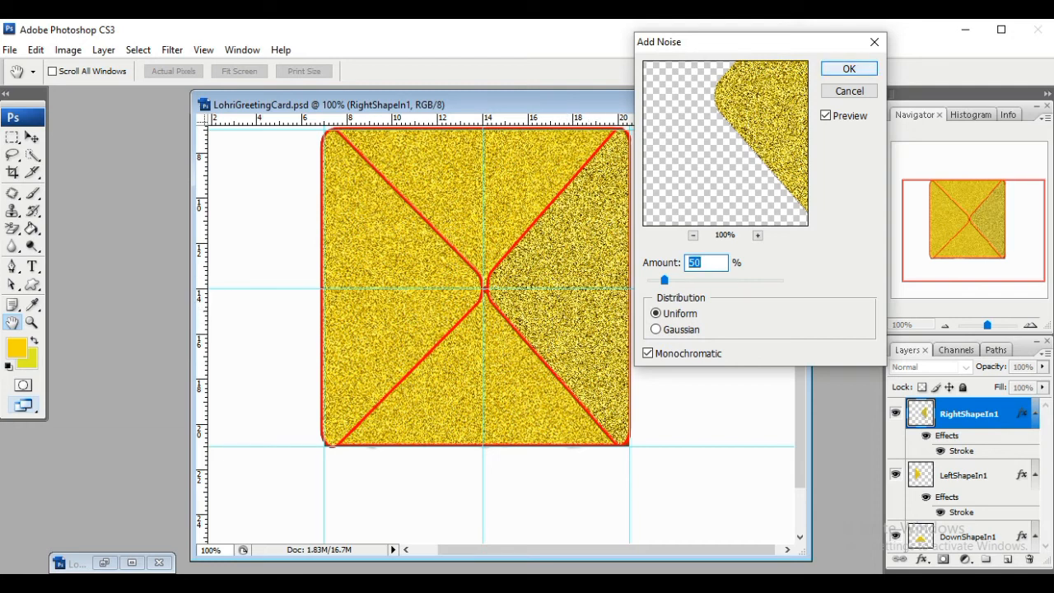
key("Return")
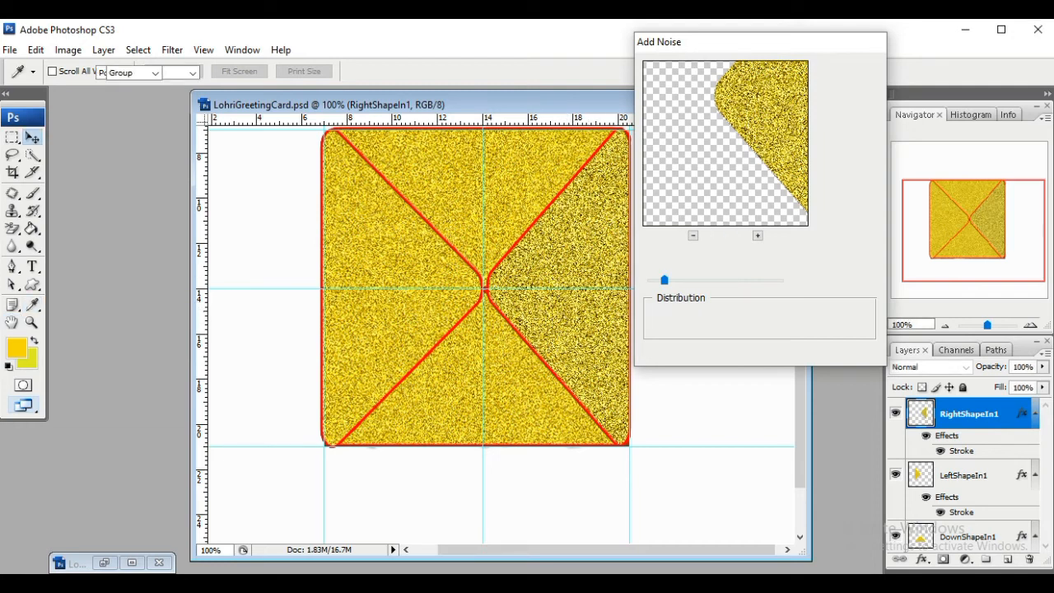
key("v")
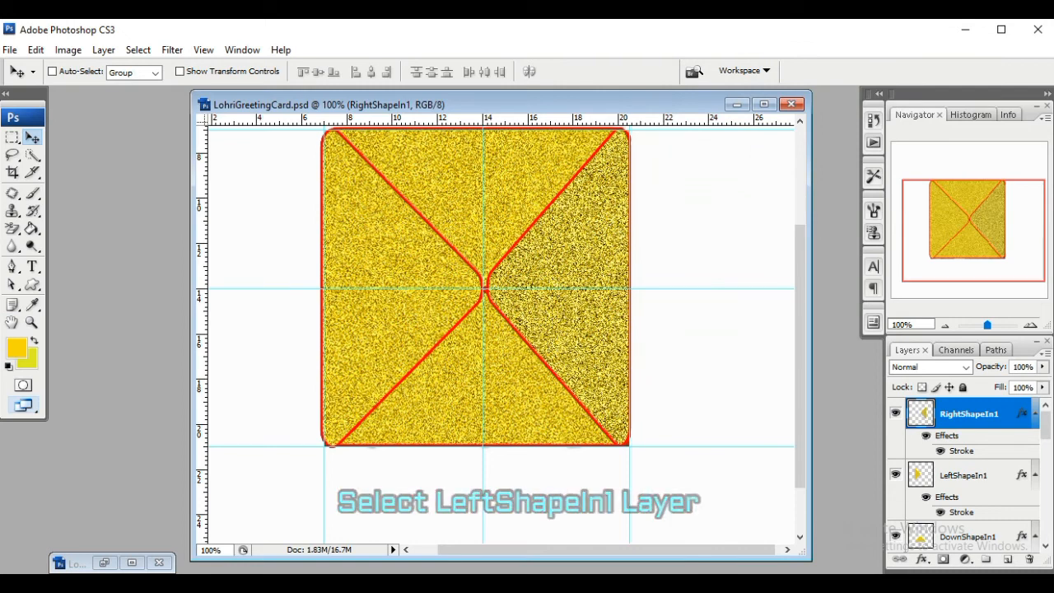
Apply Add Noise to the LeftShapeIn1 triangle with amount 50%, Uniform distribution and Monochromatic on.
left_click(965, 475)
left_click(172, 49)
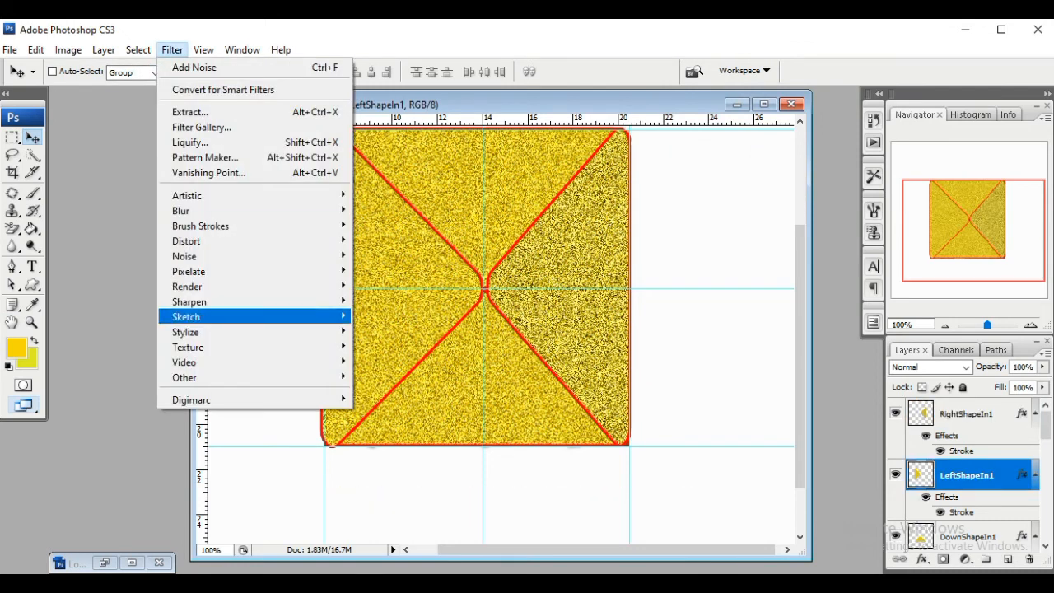
mouse_move(247, 257)
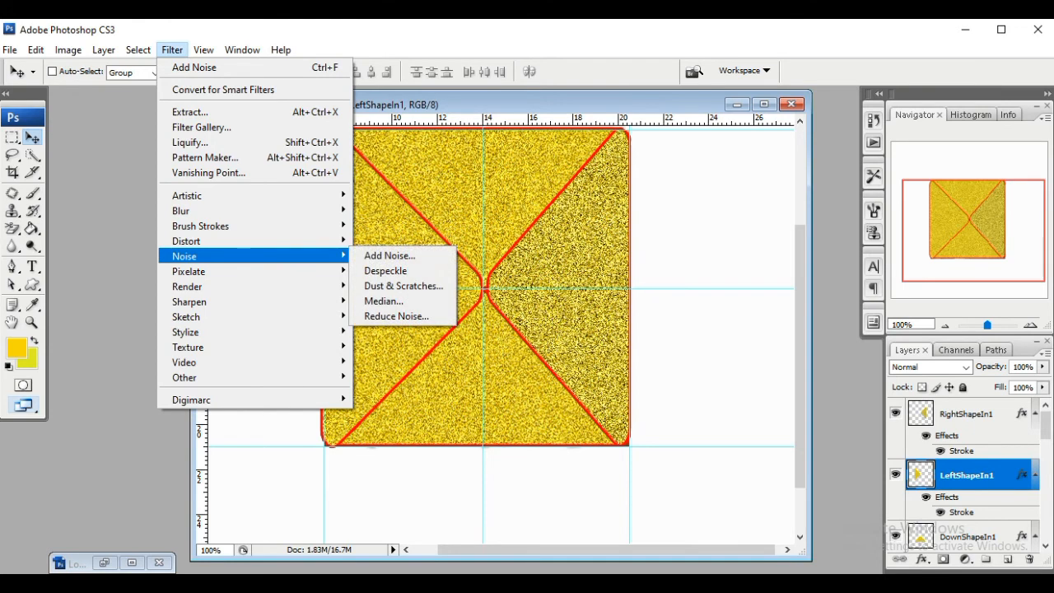
left_click(388, 254)
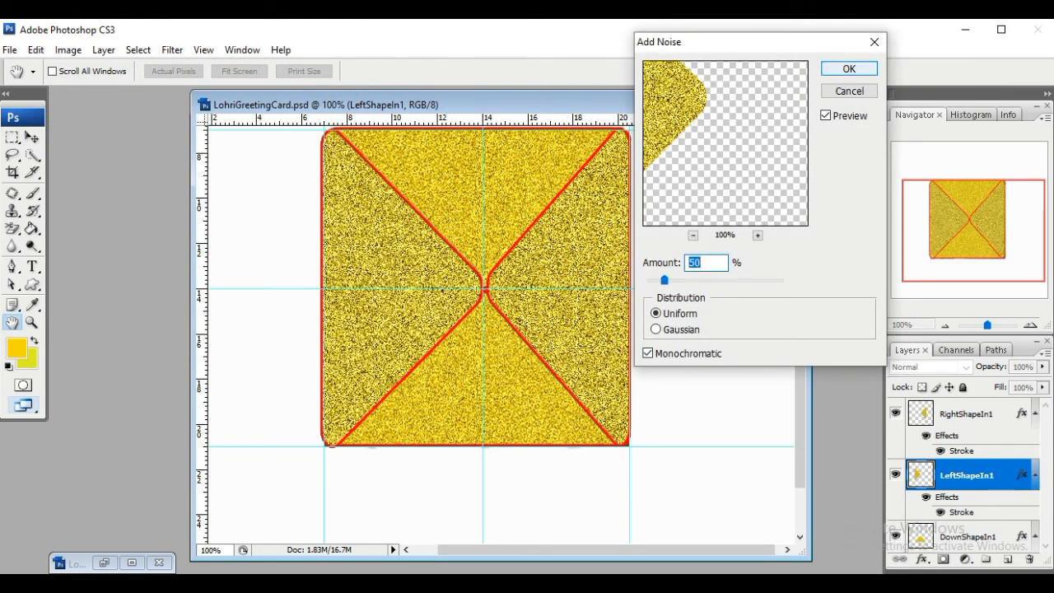
key("Return")
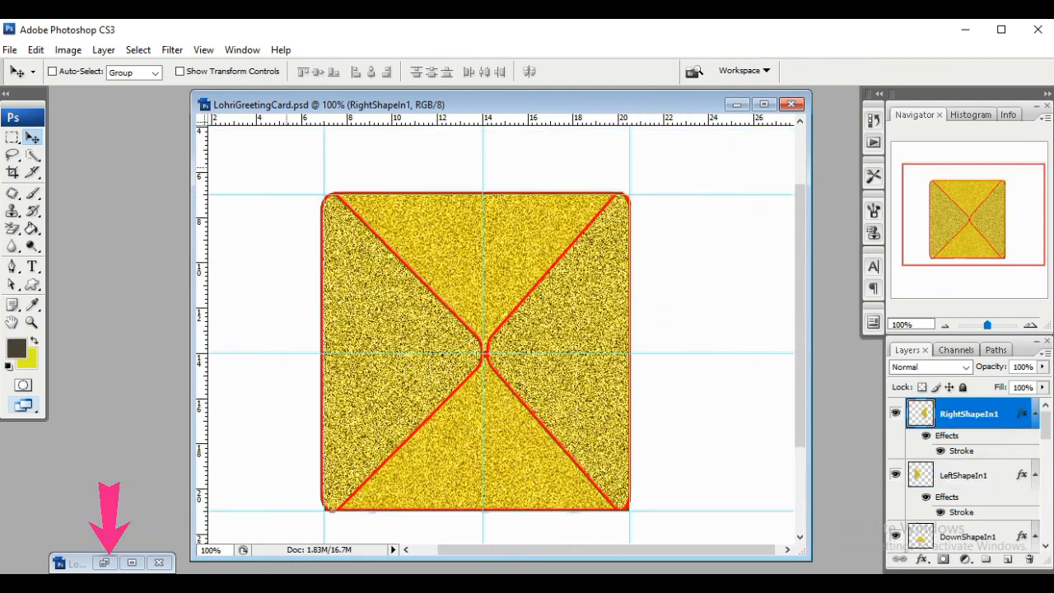
Restore the Lohridata.png window and copy its dhol image onto the card's upper flap and the dancing drummer couple onto the left flap.
left_click(104, 563)
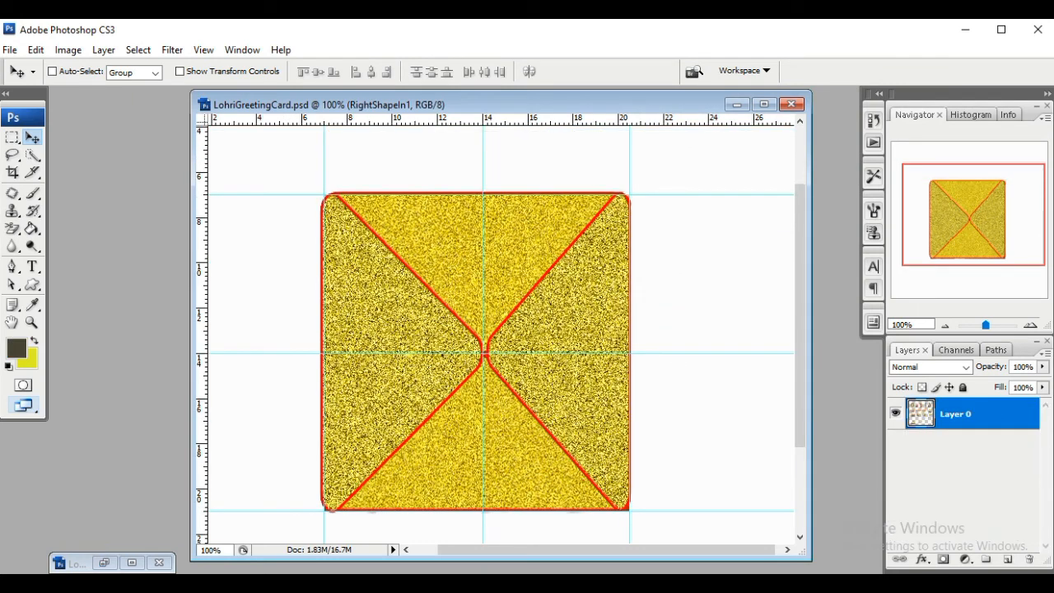
left_click_drag(185, 274, 568, 177)
left_click_drag(544, 225, 497, 259)
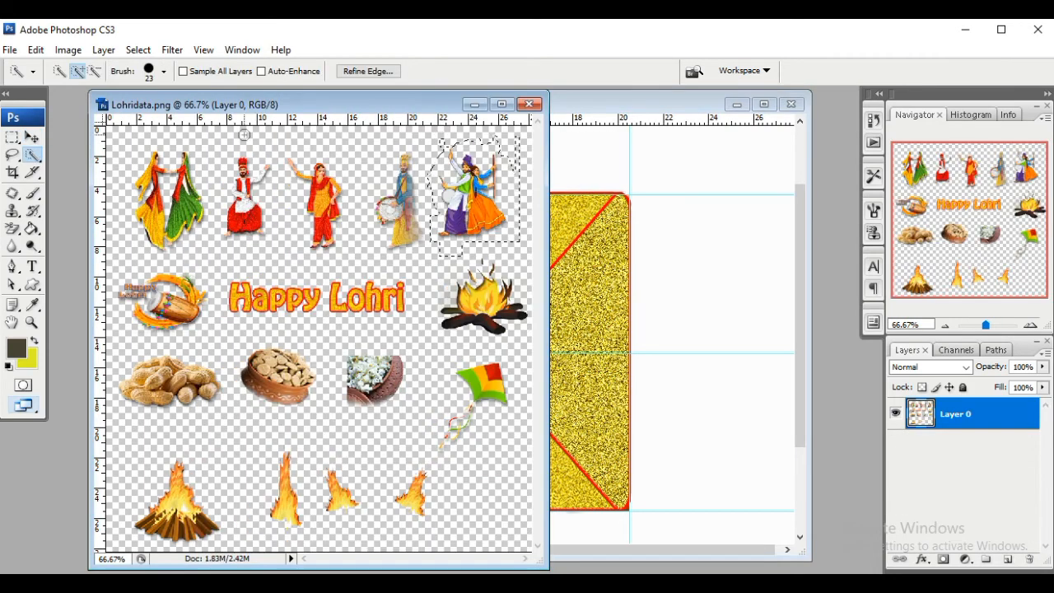
key("v")
mouse_move(474, 197)
left_mouse_down()
mouse_move(517, 235)
mouse_move(370, 305)
mouse_move(383, 350)
left_mouse_up()
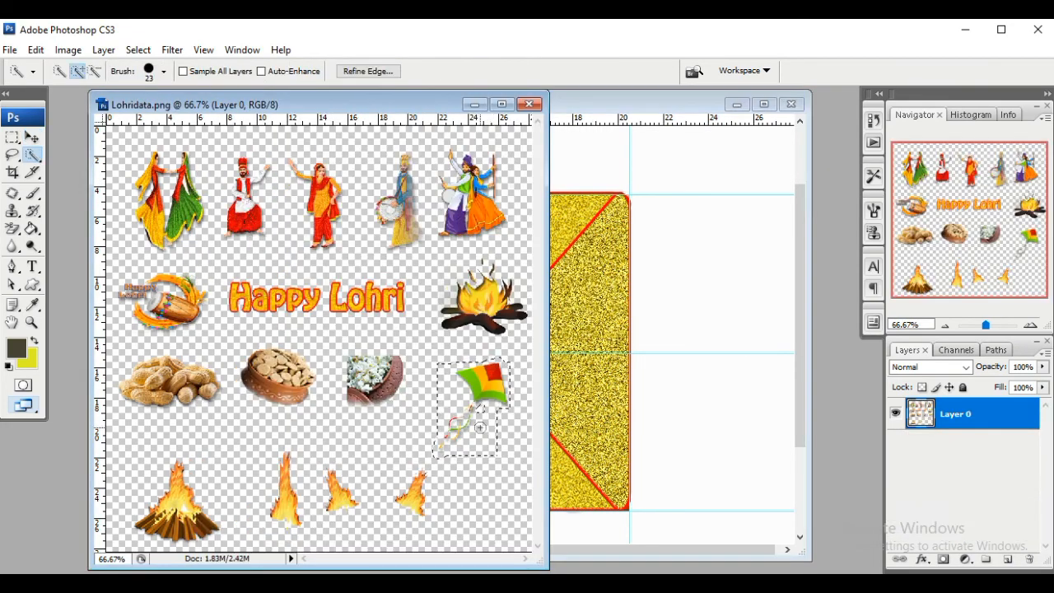
Copy the kite onto the card's right flap, scaled down to fit, and the log bonfire with black smoke onto the lower flap.
key("v")
mouse_move(471, 405)
left_mouse_down()
mouse_move(629, 260)
mouse_move(622, 277)
left_mouse_up()
key("ctrl+t")
left_click_drag(517, 277, 529, 276)
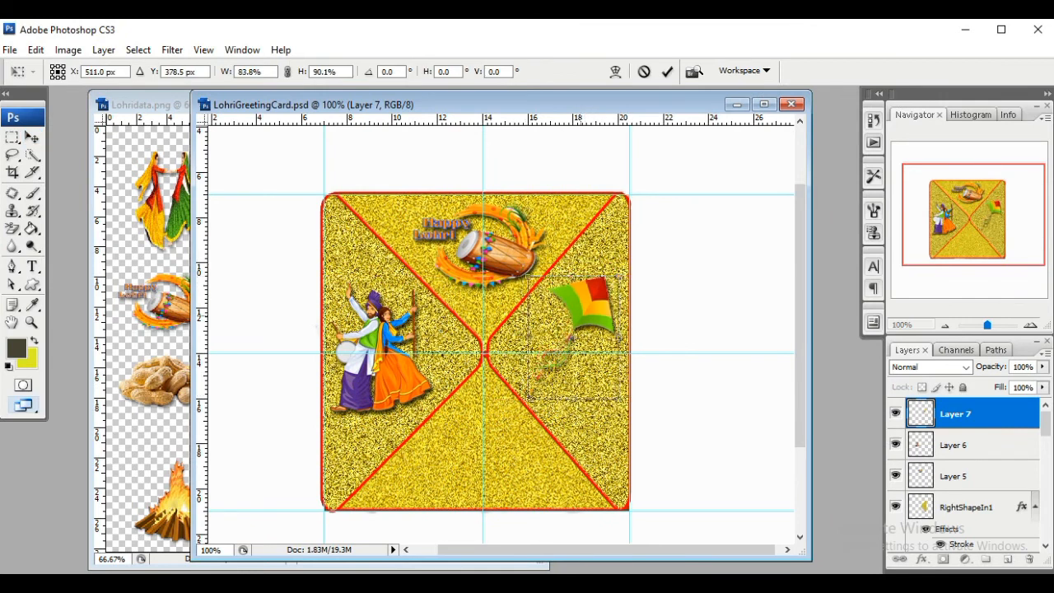
left_click_drag(580, 315, 583, 335)
left_click_drag(531, 418, 537, 402)
left_click_drag(581, 296, 581, 288)
key("Return")
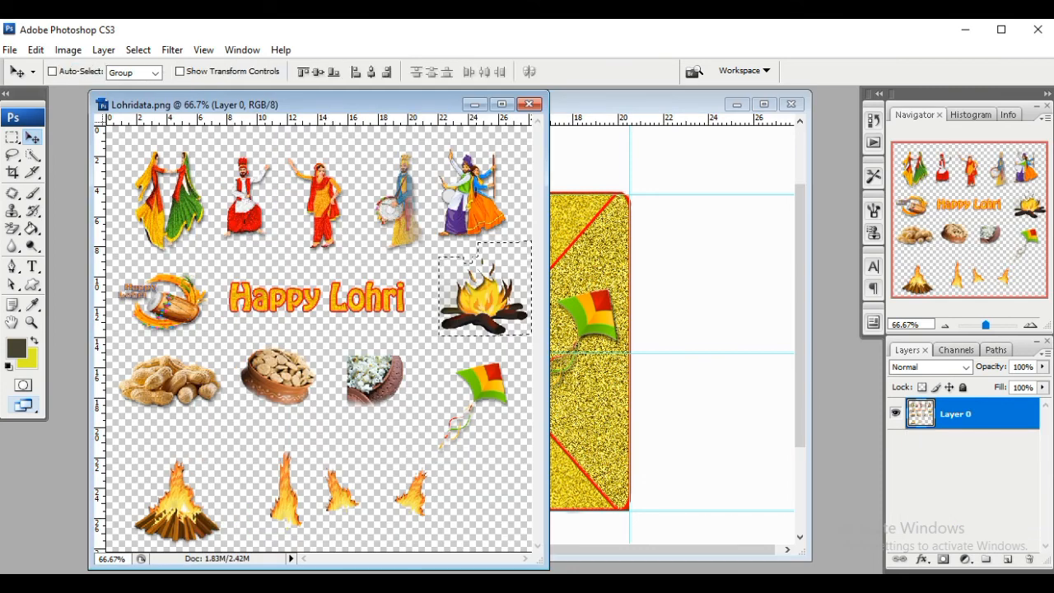
mouse_move(484, 299)
left_mouse_down()
mouse_move(494, 359)
mouse_move(581, 437)
mouse_move(447, 444)
mouse_move(484, 449)
left_mouse_up()
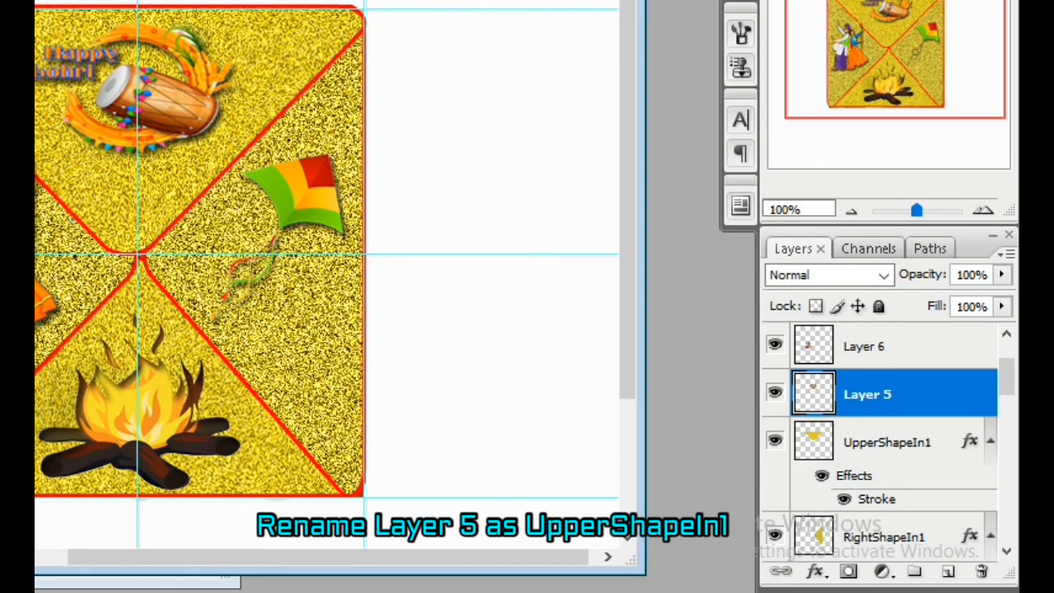
Rename the dhol image's layer, Layer 5, as UpperShapeIn1.
double_click(960, 444)
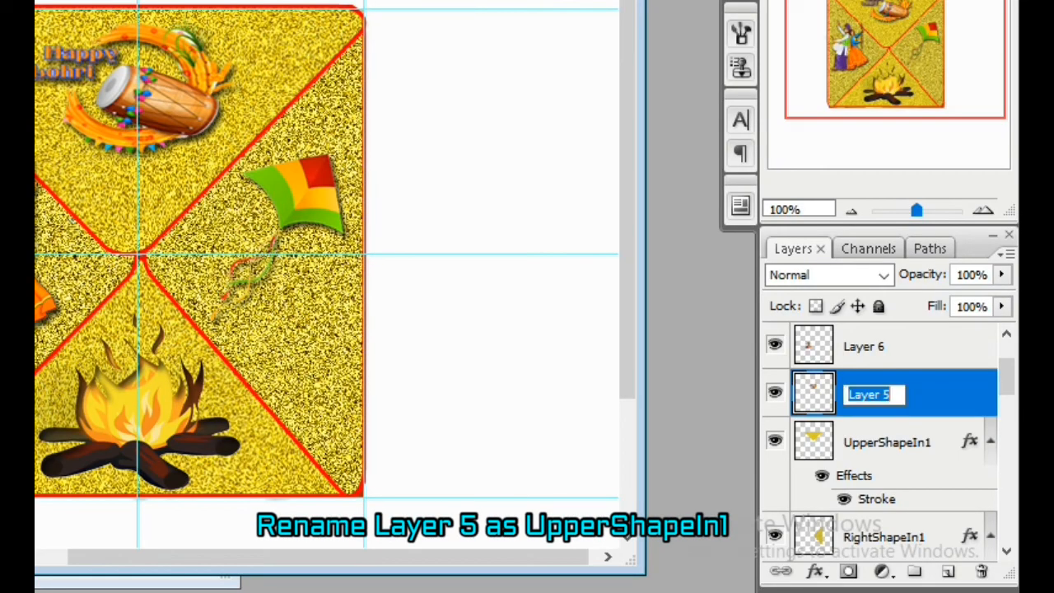
type("UpperShapeIn1")
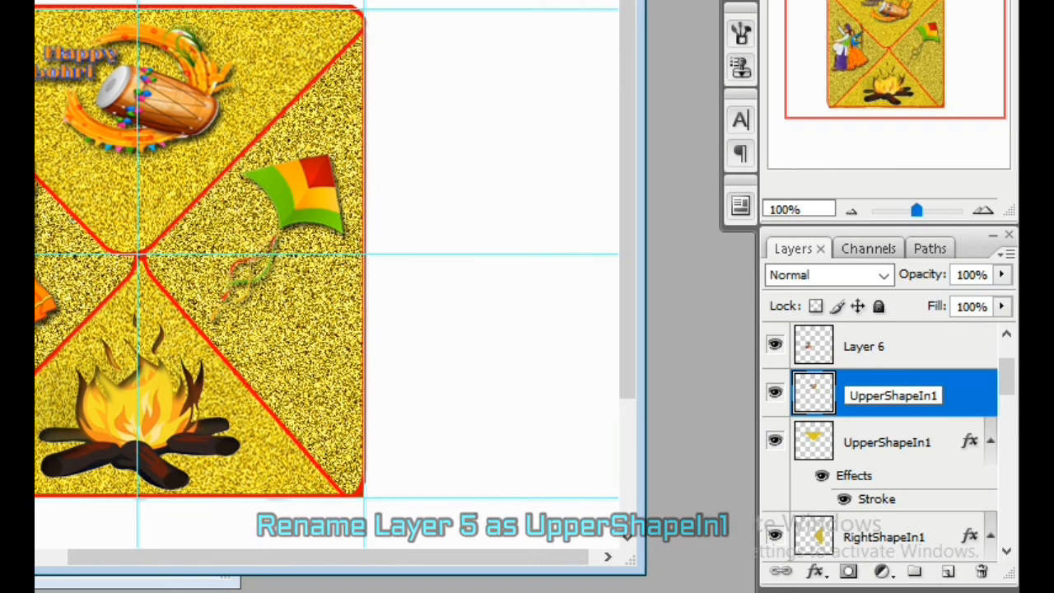
key("Return")
Merge the dhol image layer with the UpperShapeIn1 triangle layer and check the merged flap by hiding and showing it.
left_click(890, 442)
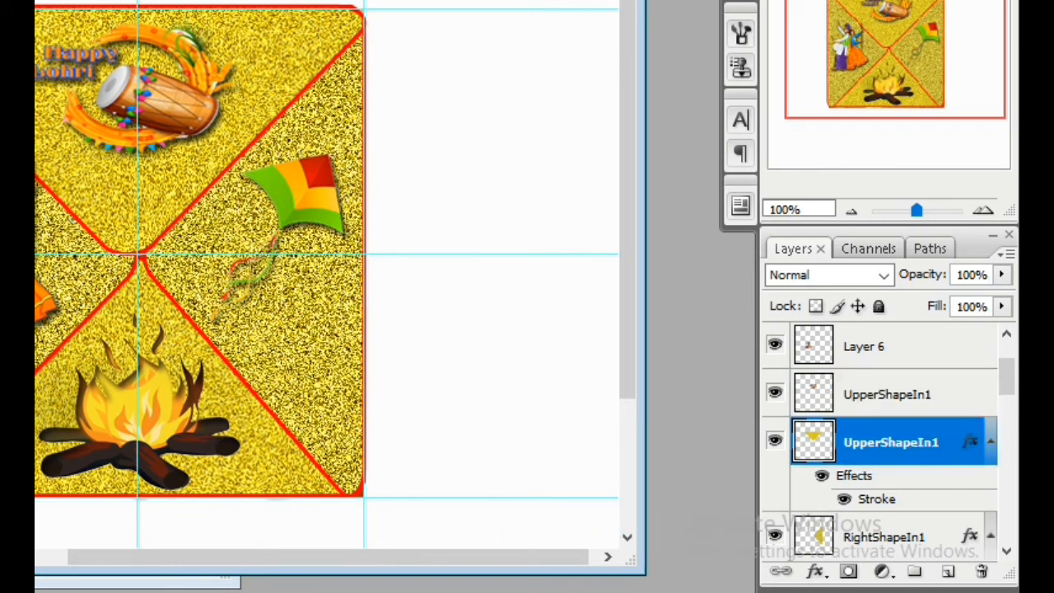
left_click(891, 394, "ctrl")
right_click(891, 394)
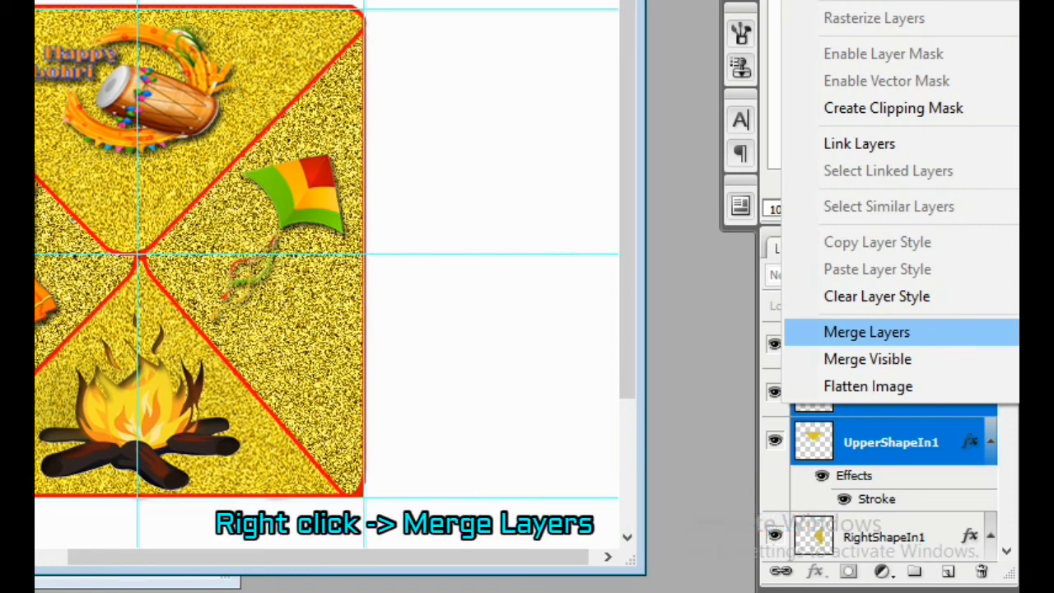
left_click(866, 332)
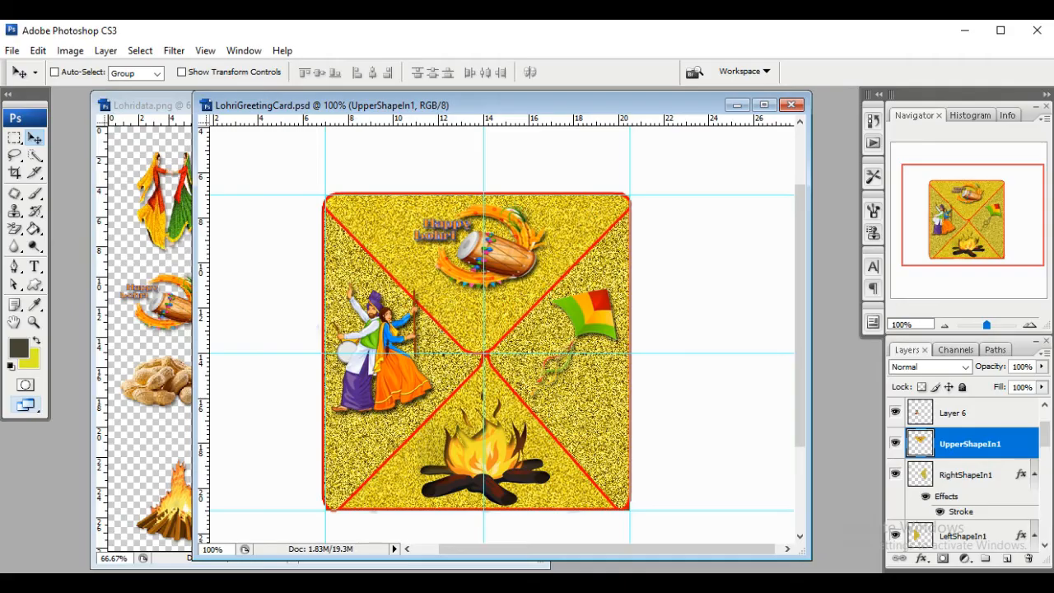
left_click(896, 443)
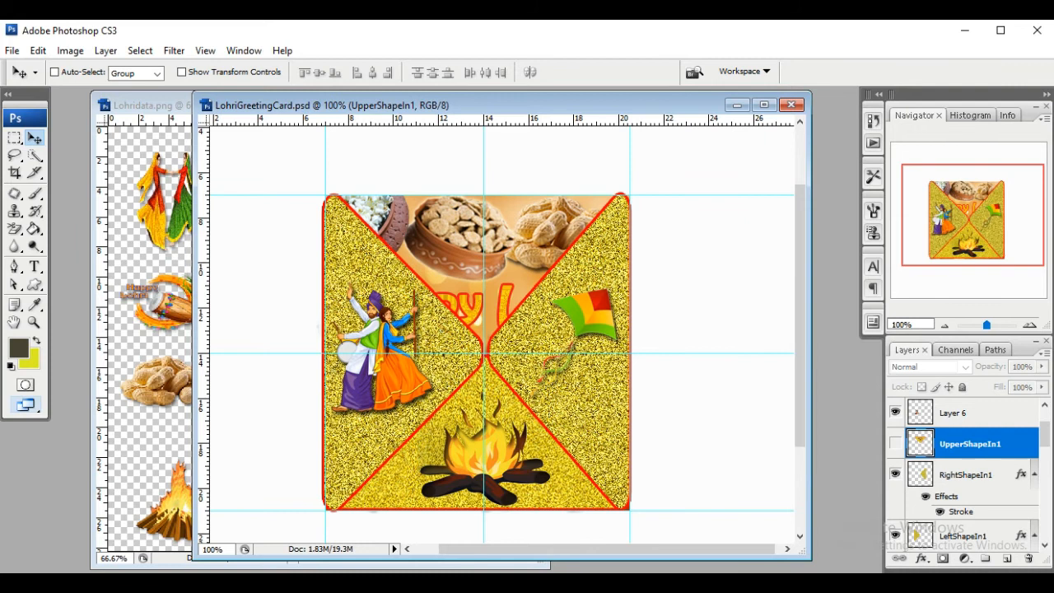
left_click(896, 443)
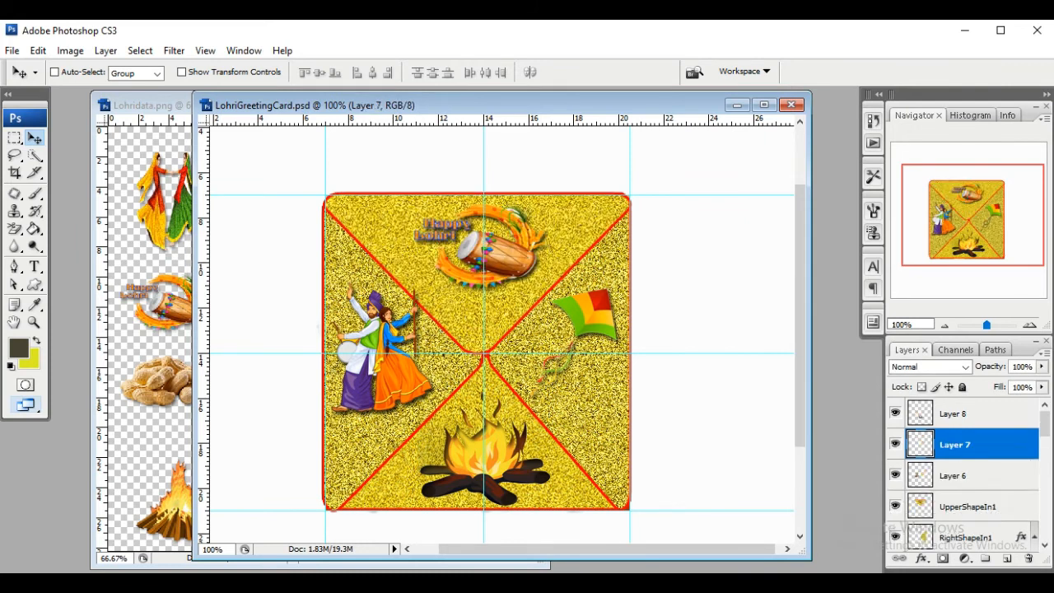
Rename the kite's Layer 7 as RightShapeIn1 and merge it with the RightShapeIn1 triangle layer.
double_click(955, 445)
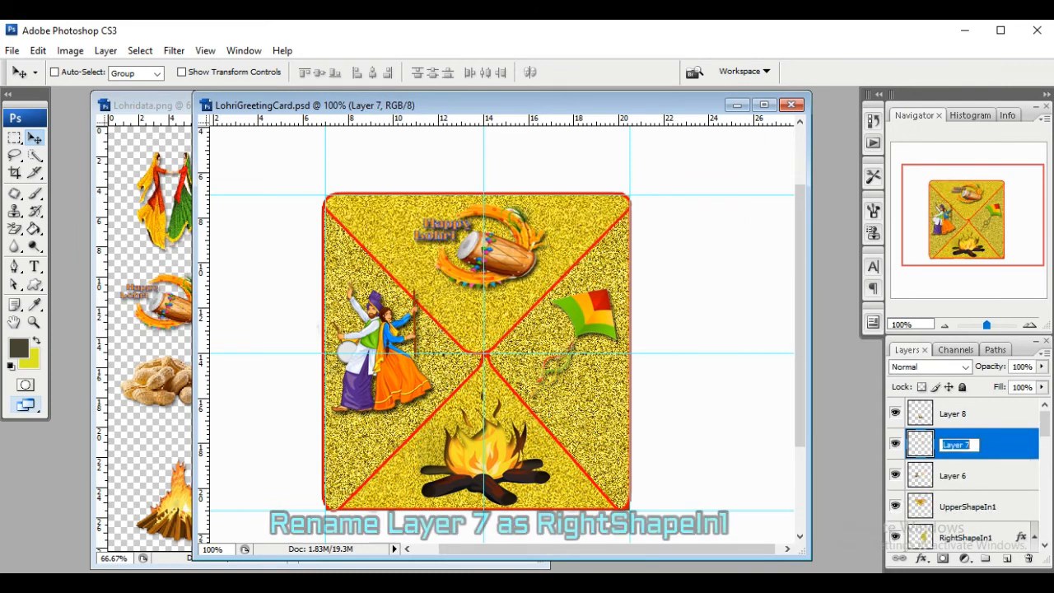
type("RightShapeIn1")
key("Return")
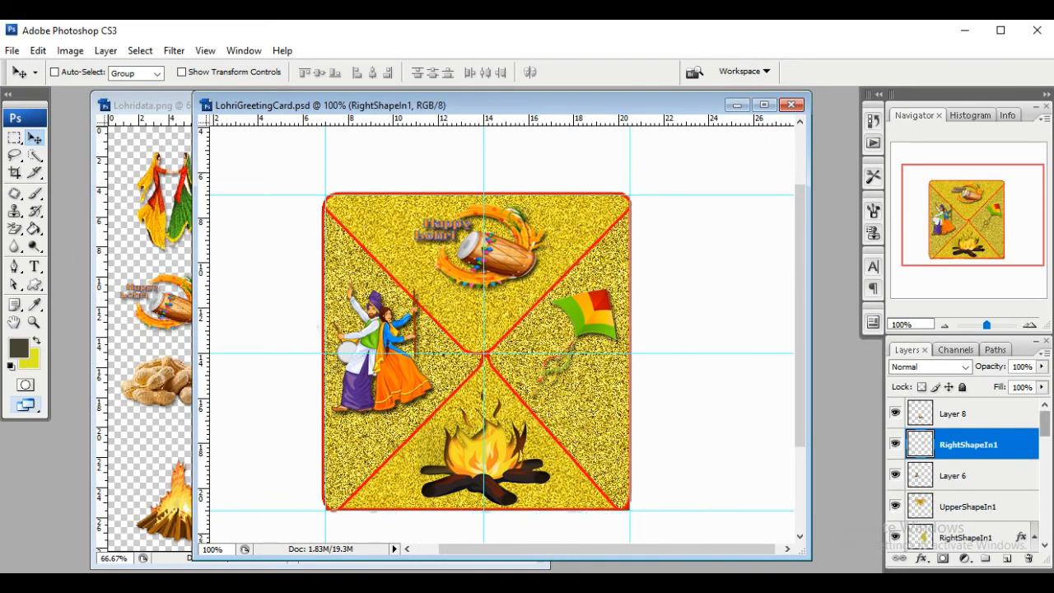
left_click_drag(1044, 424, 1044, 428)
right_click(967, 476)
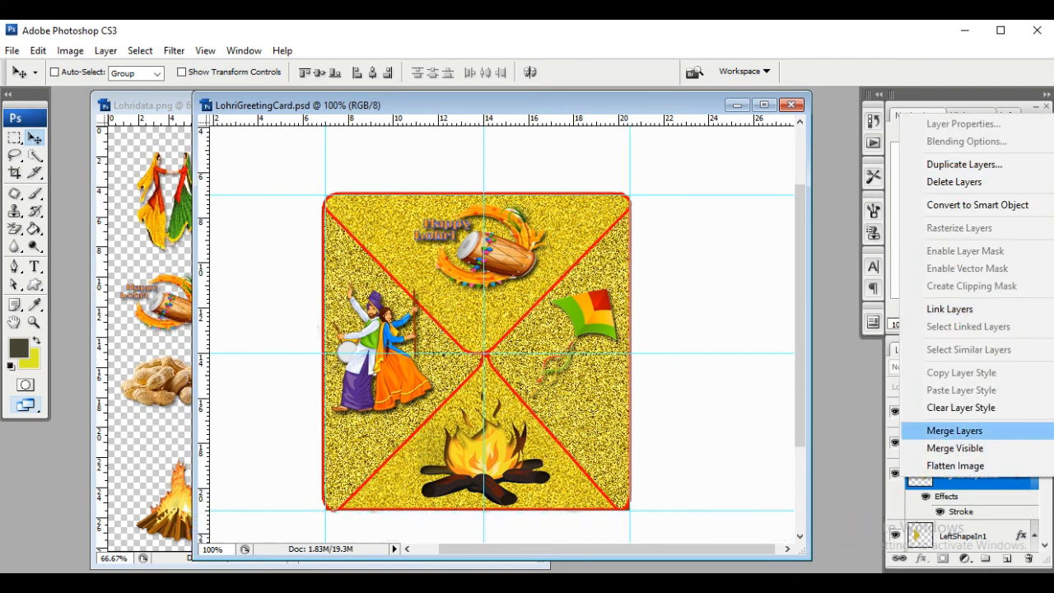
left_click(955, 430)
Rename the dancing couple's Layer 6 as LeftShapeIn1 and merge it with the LeftShapeIn1 triangle layer.
scroll(963, 475, "up", 2)
left_click(954, 475)
double_click(954, 475)
type("LeftShapeIn1")
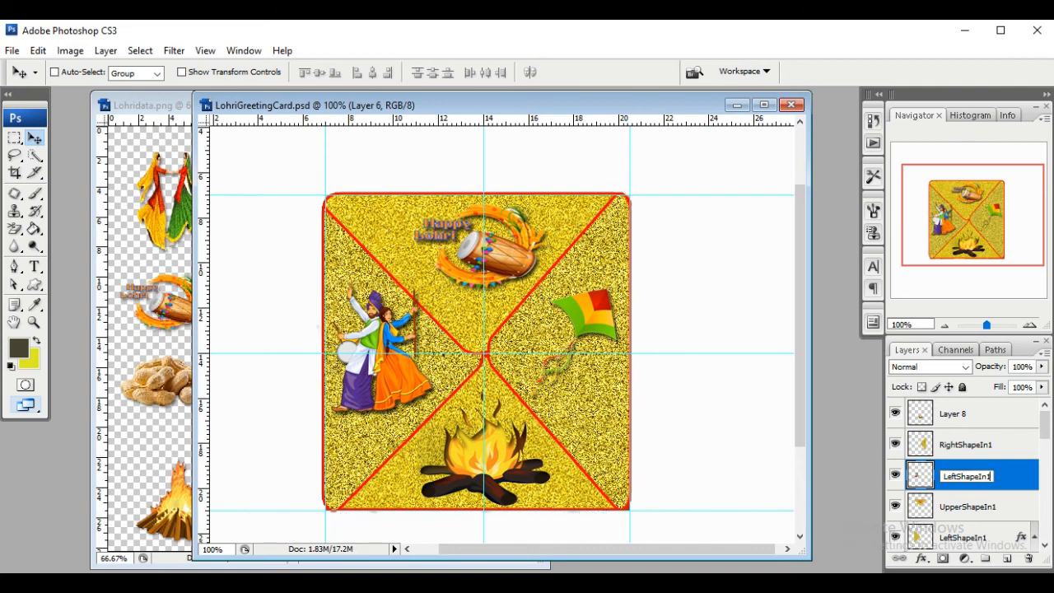
key("Return")
scroll(963, 474, "down", 3)
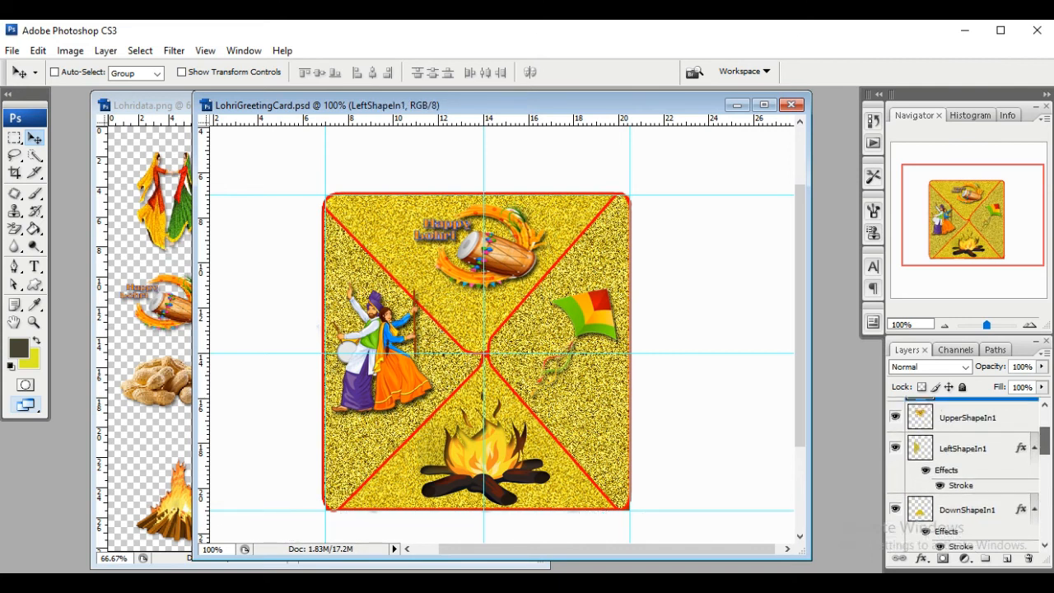
left_click(967, 448, "ctrl")
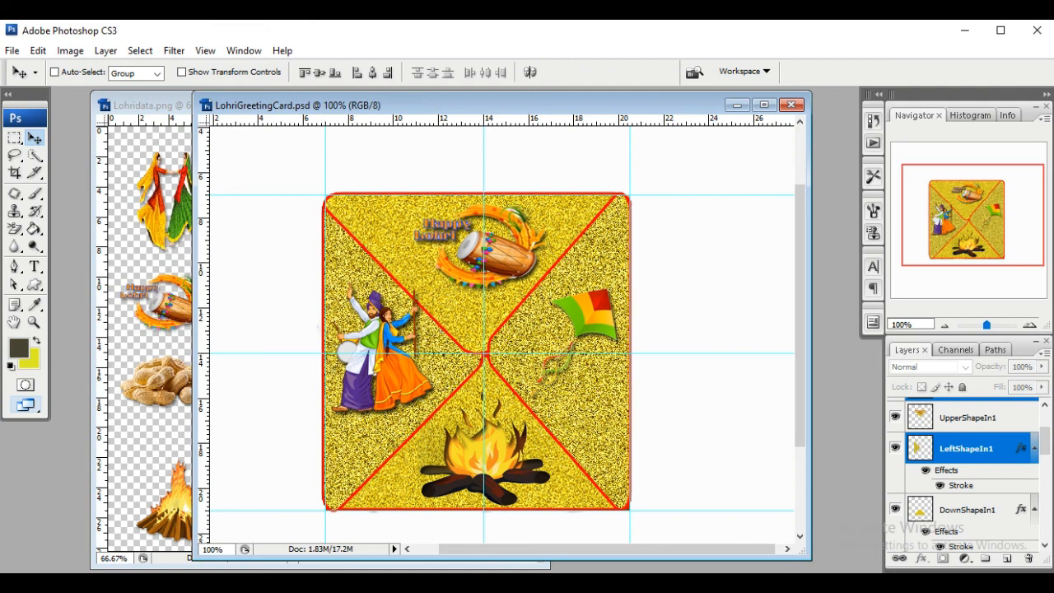
right_click(967, 449)
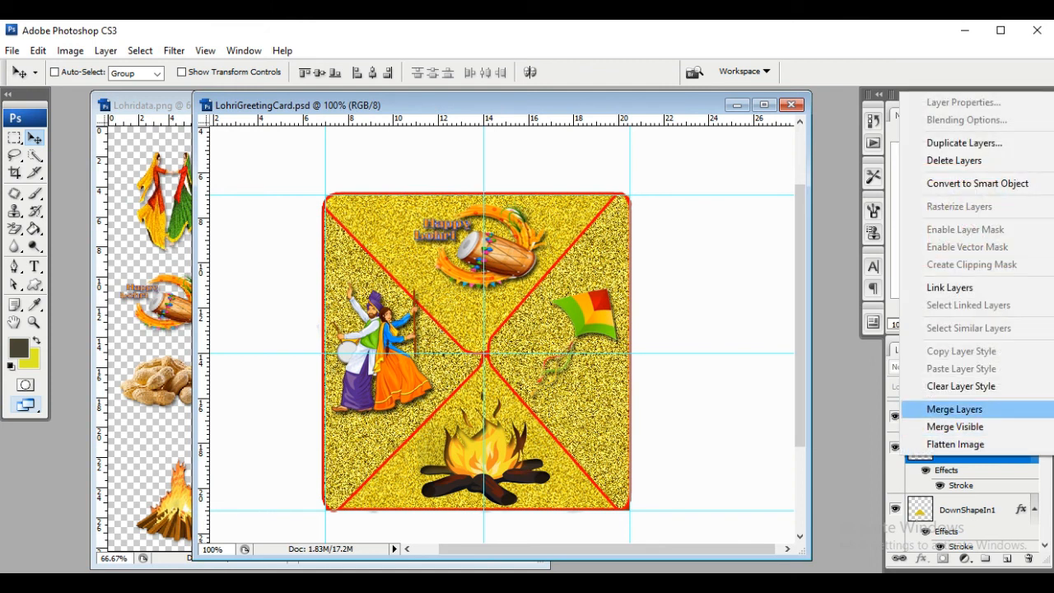
left_click(954, 409)
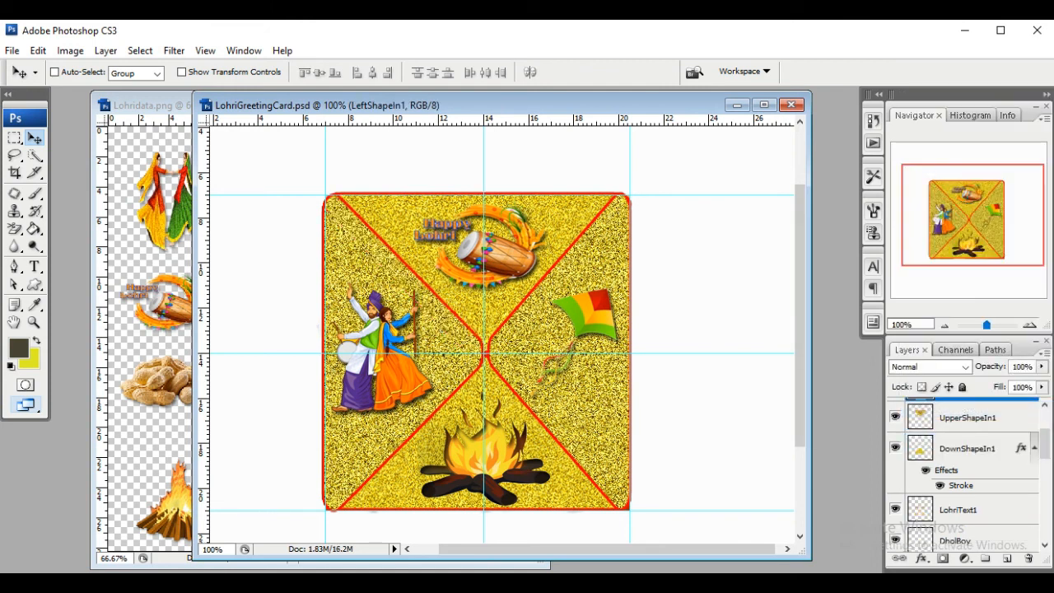
Rename the bonfire's layer, Layer 8, as DownShapeIn1.
left_click(486, 463, "ctrl")
double_click(955, 413)
type("DownShapeIn1")
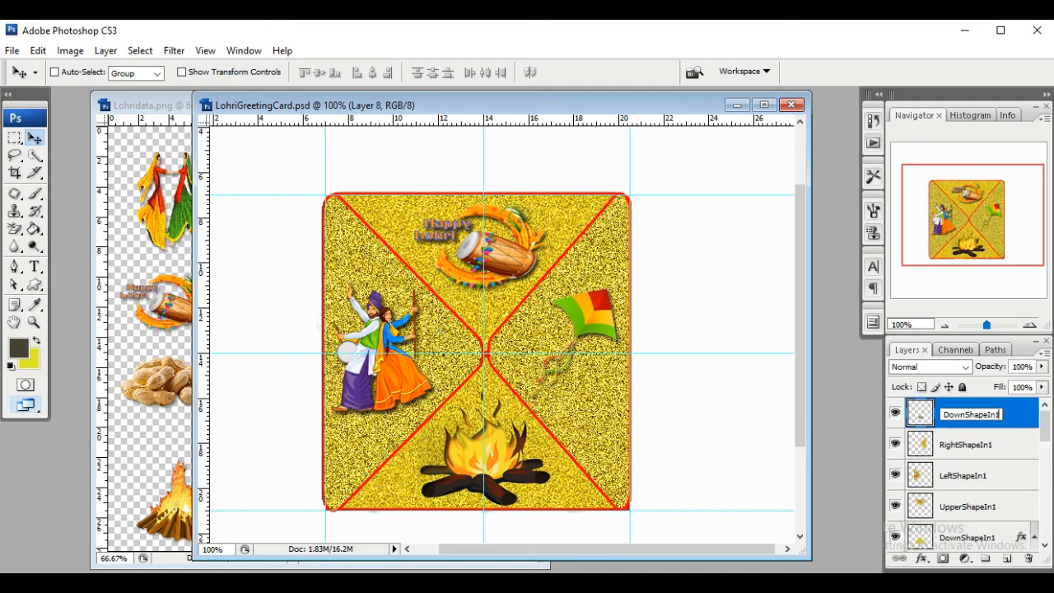
key("Return")
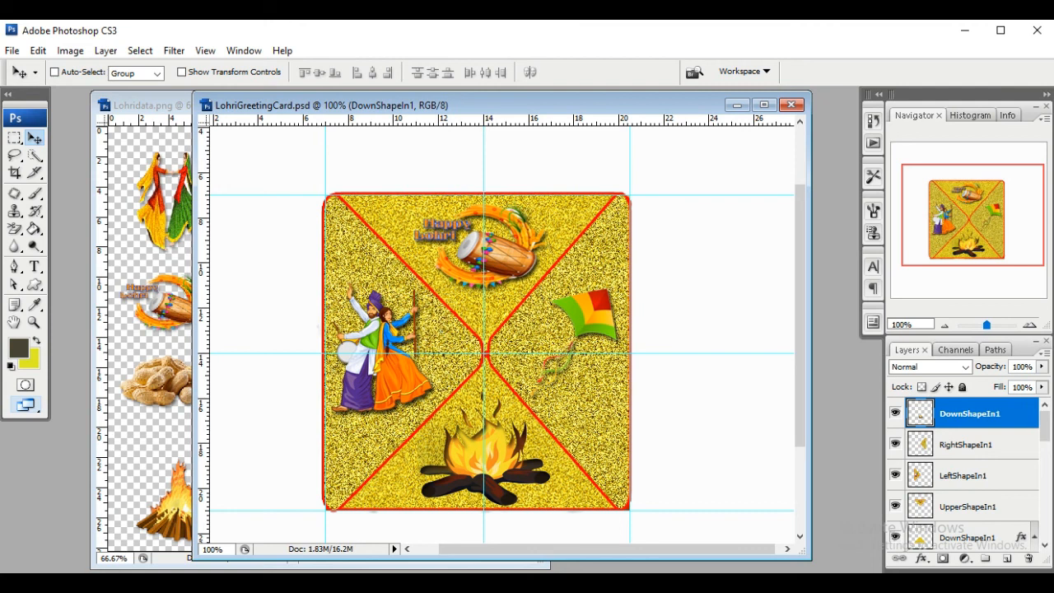
Merge the bonfire layer with the DownShapeIn1 triangle layer and reorder the result between LeftShapeIn1 and UpperShapeIn1.
left_click_drag(1045, 426, 1045, 427)
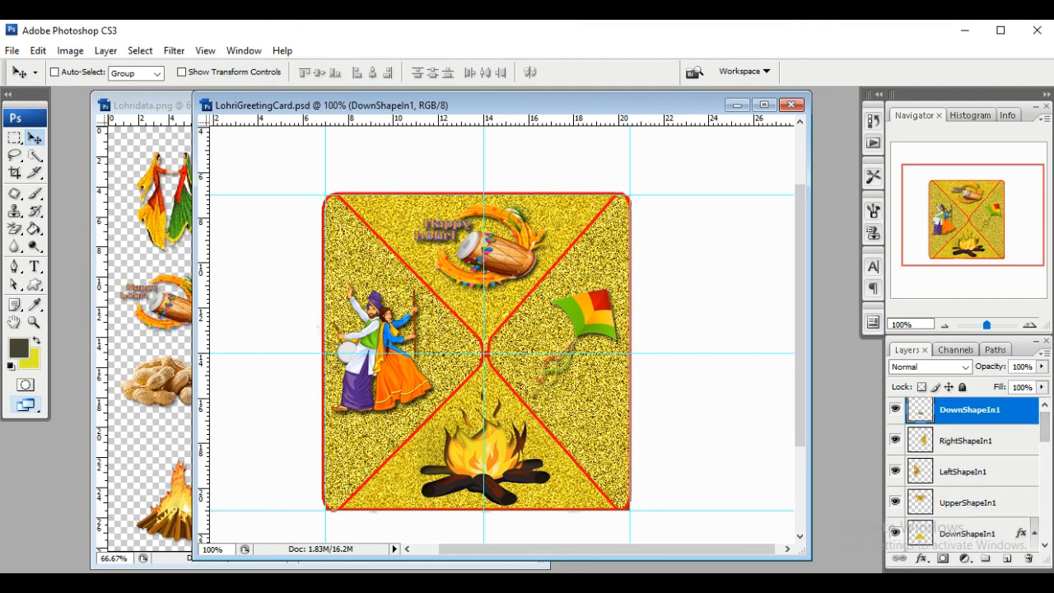
left_click(969, 535, "ctrl")
right_click(969, 534)
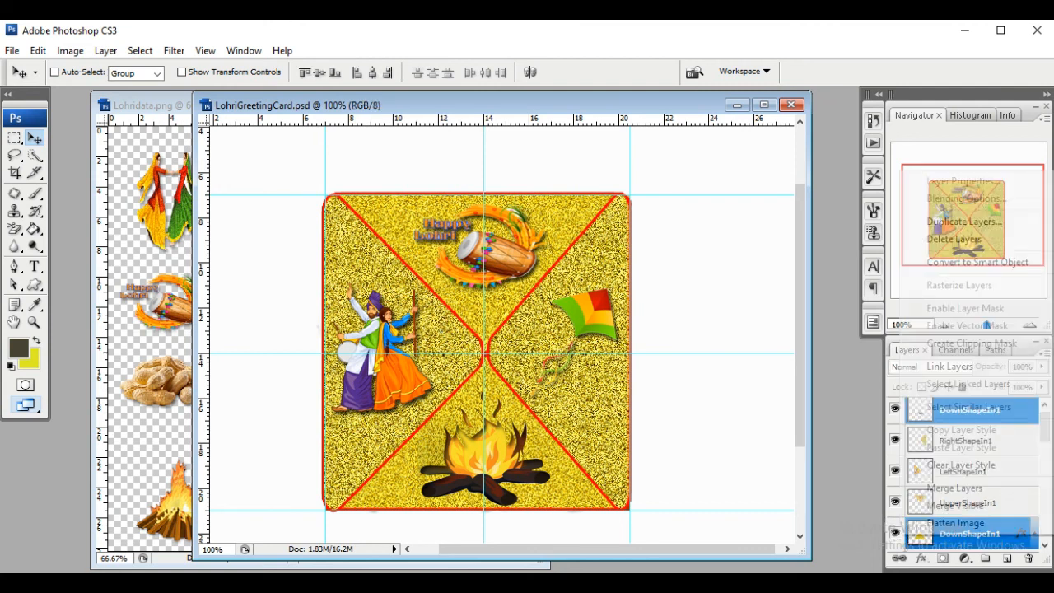
left_click(955, 489)
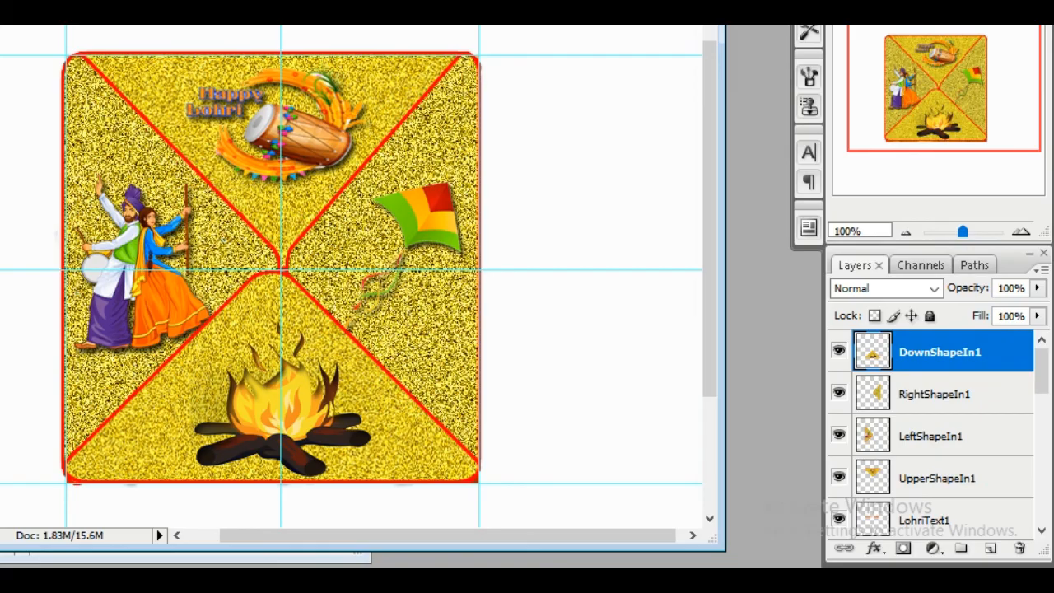
left_click_drag(939, 351, 939, 465)
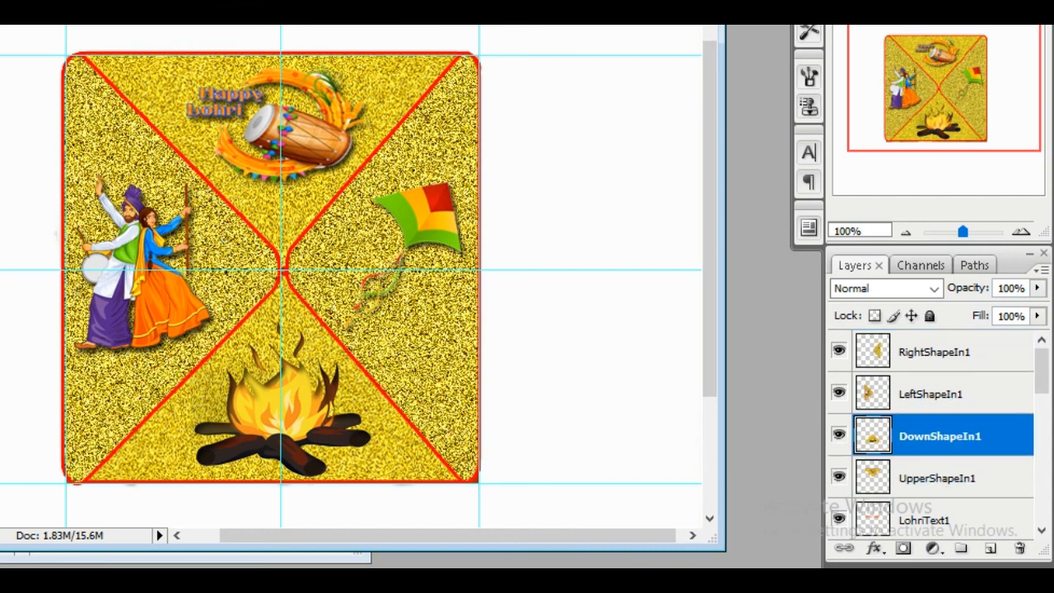